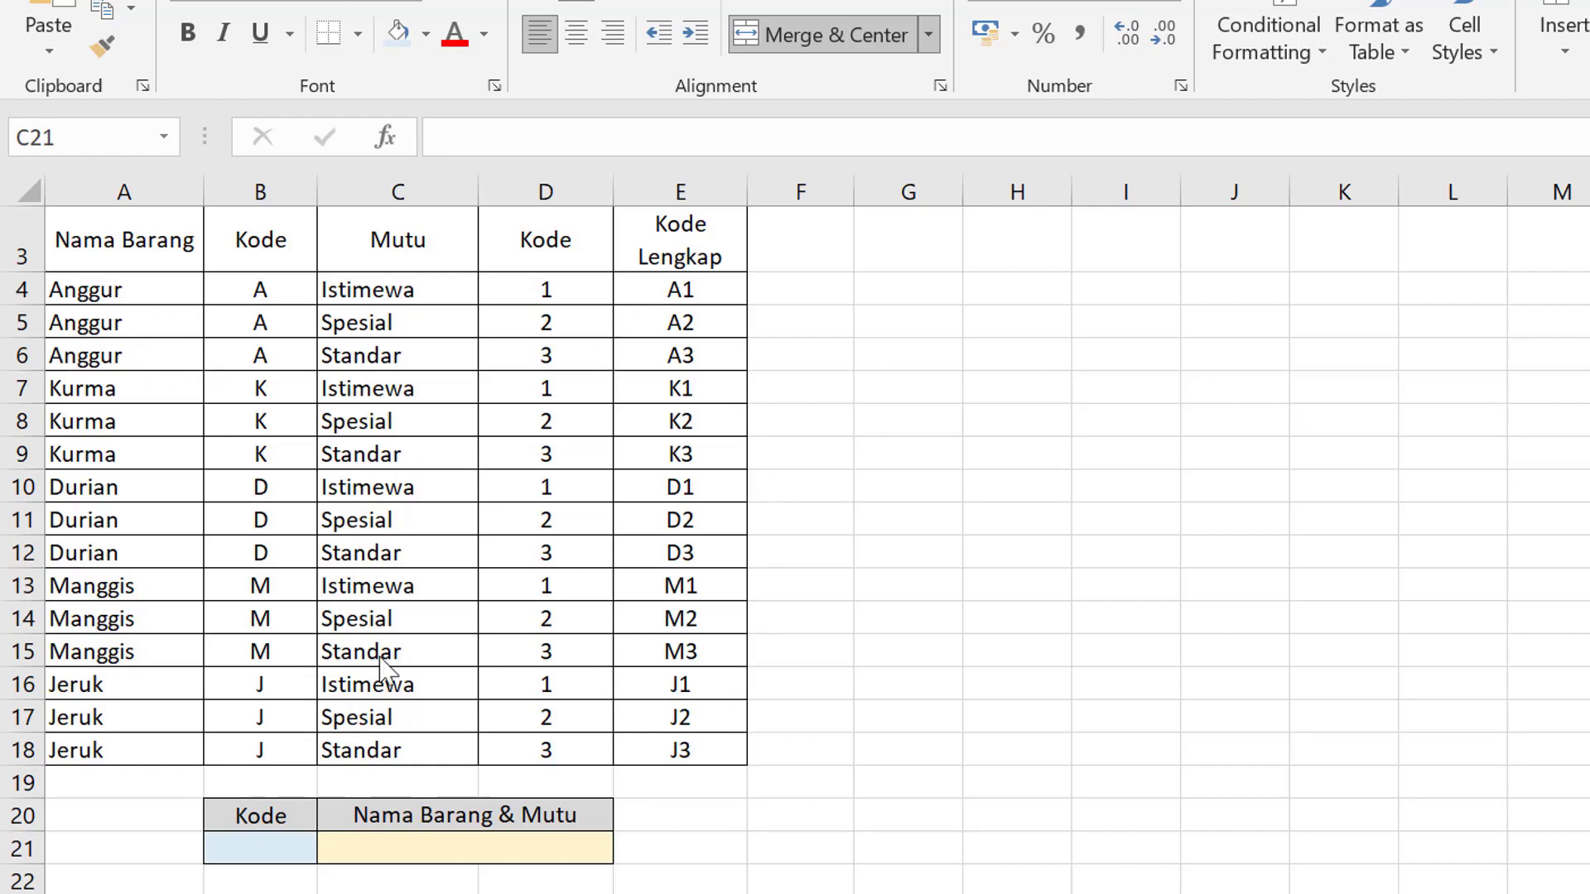
left_click(446, 140)
type("=")
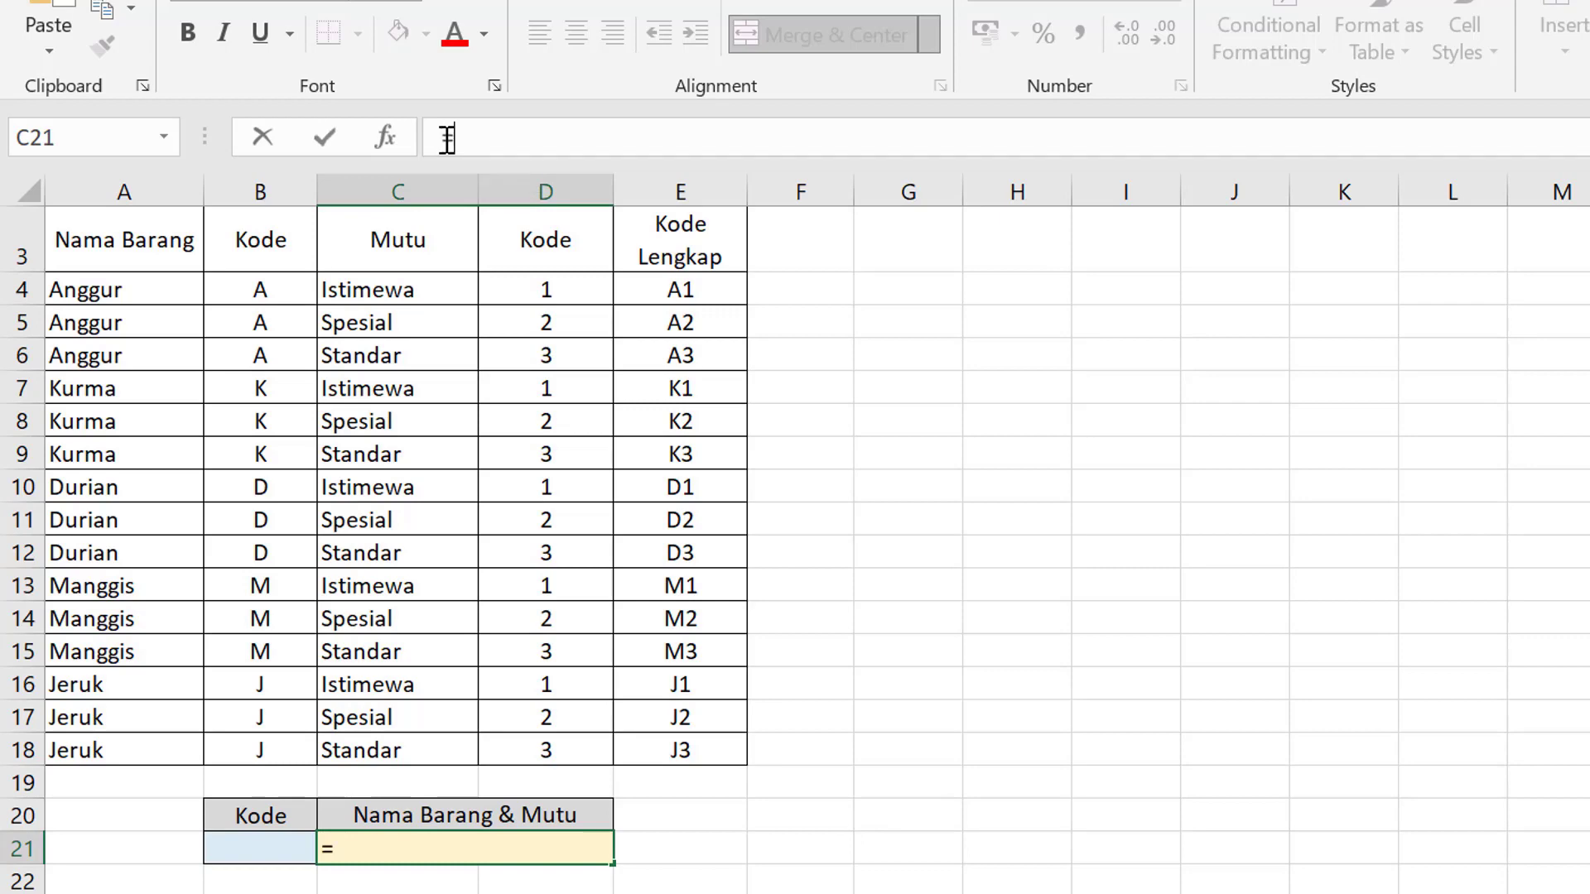
type("VLOOKUP(")
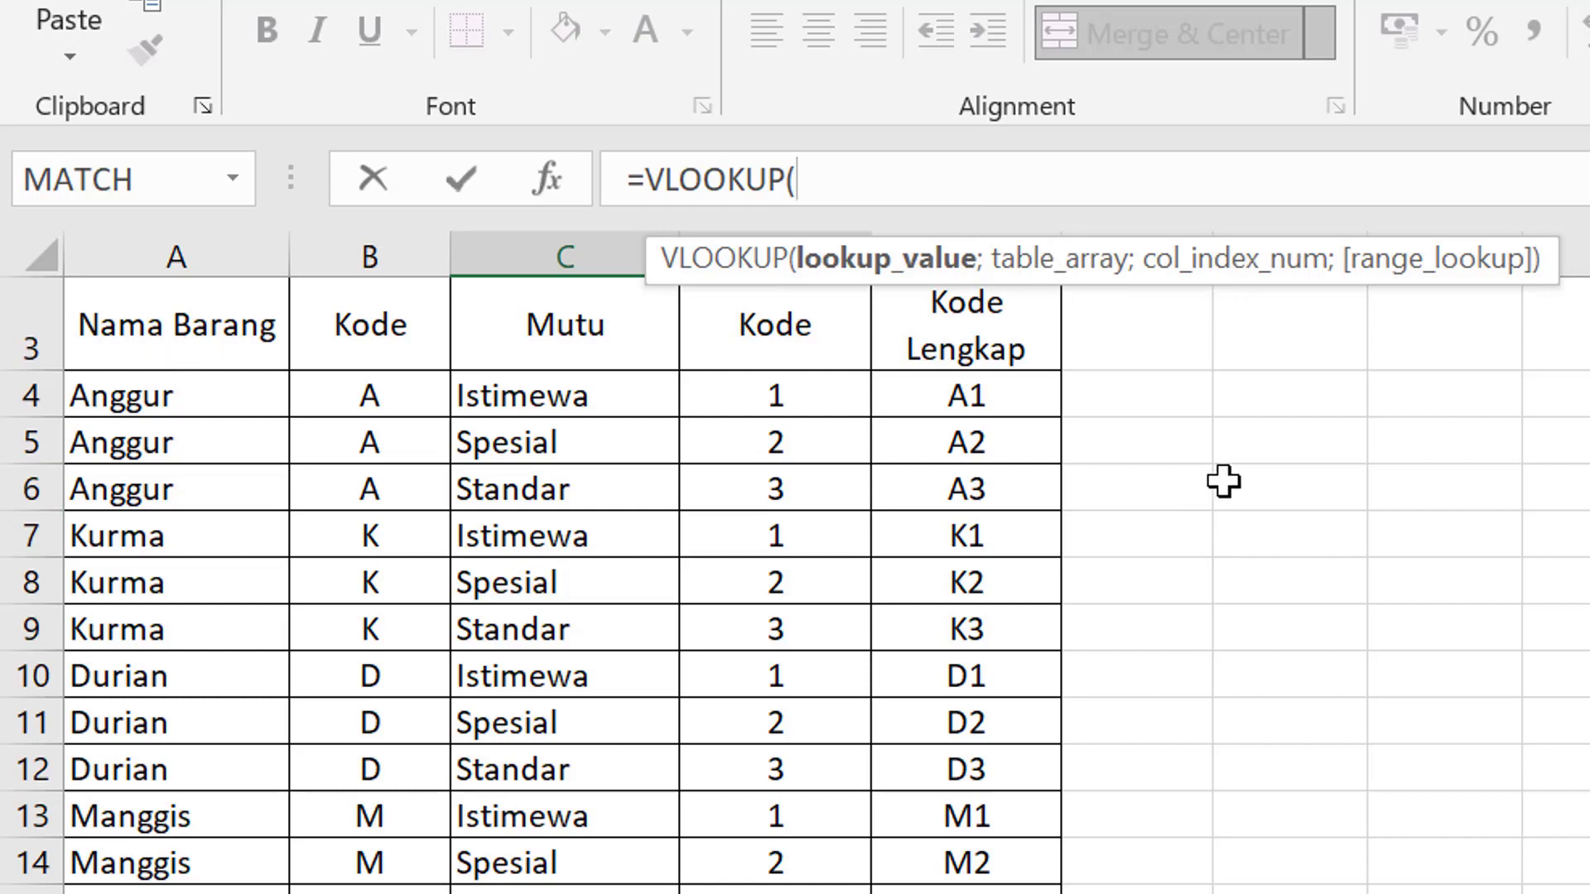
left_click(1180, 395)
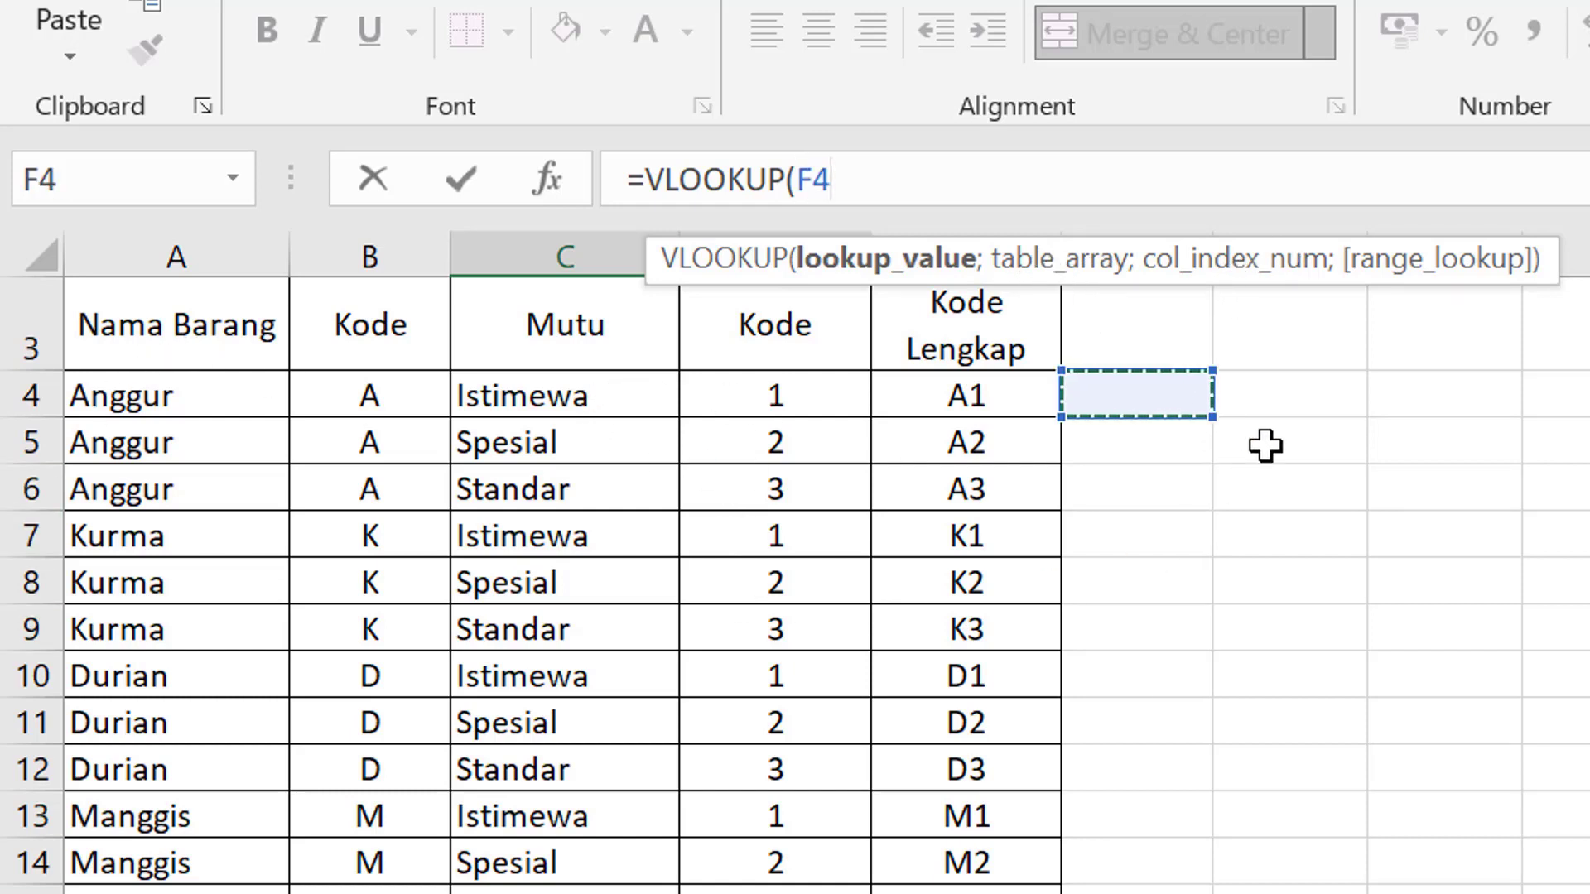
left_click(1298, 387)
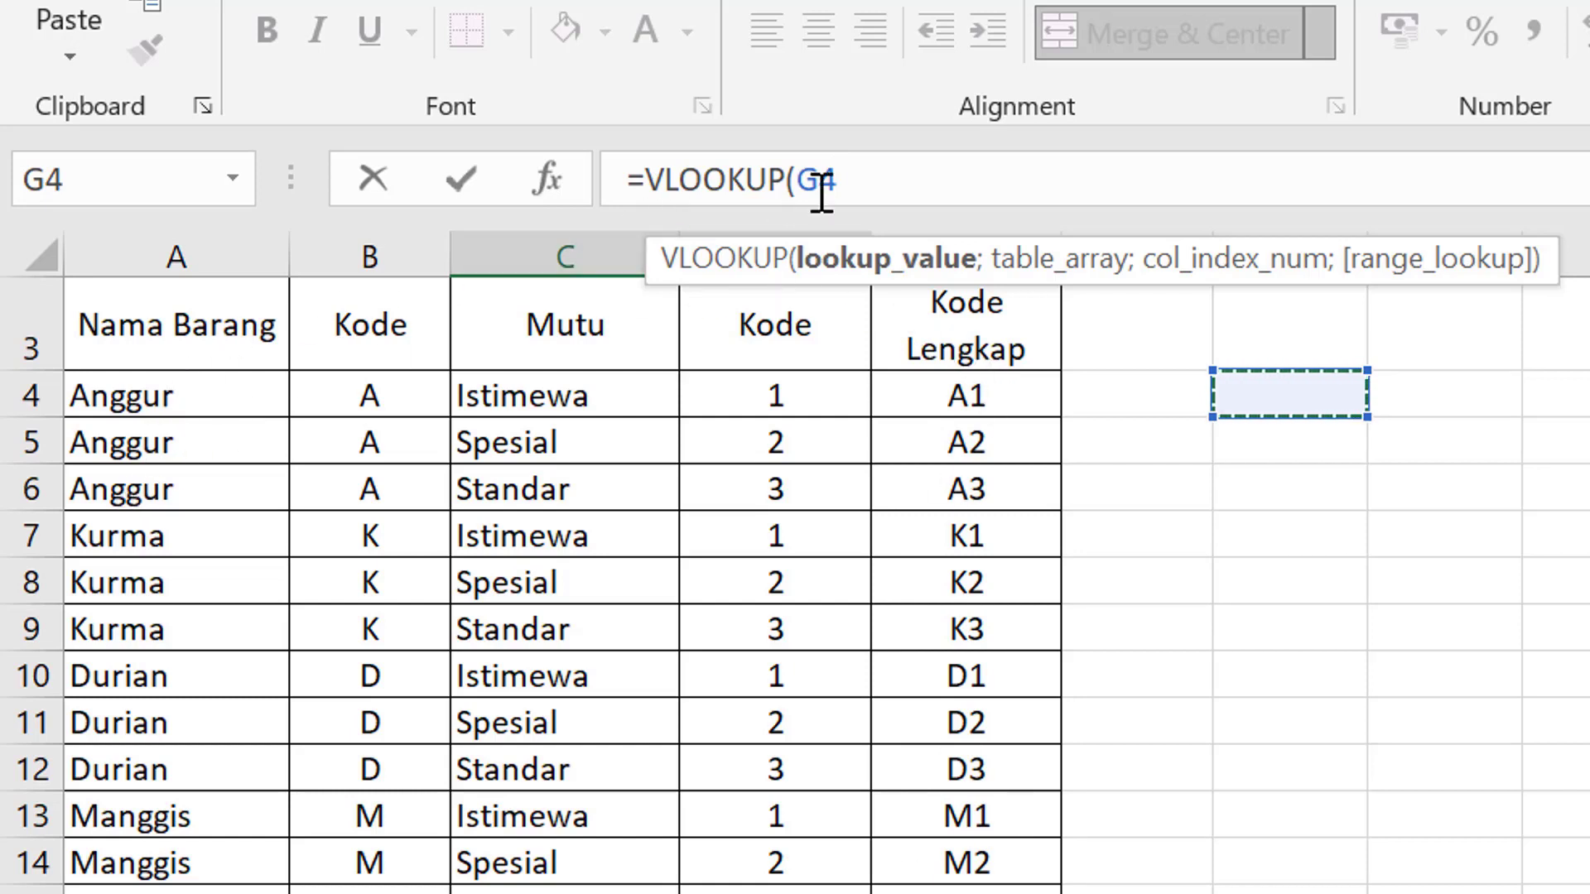
key("Escape")
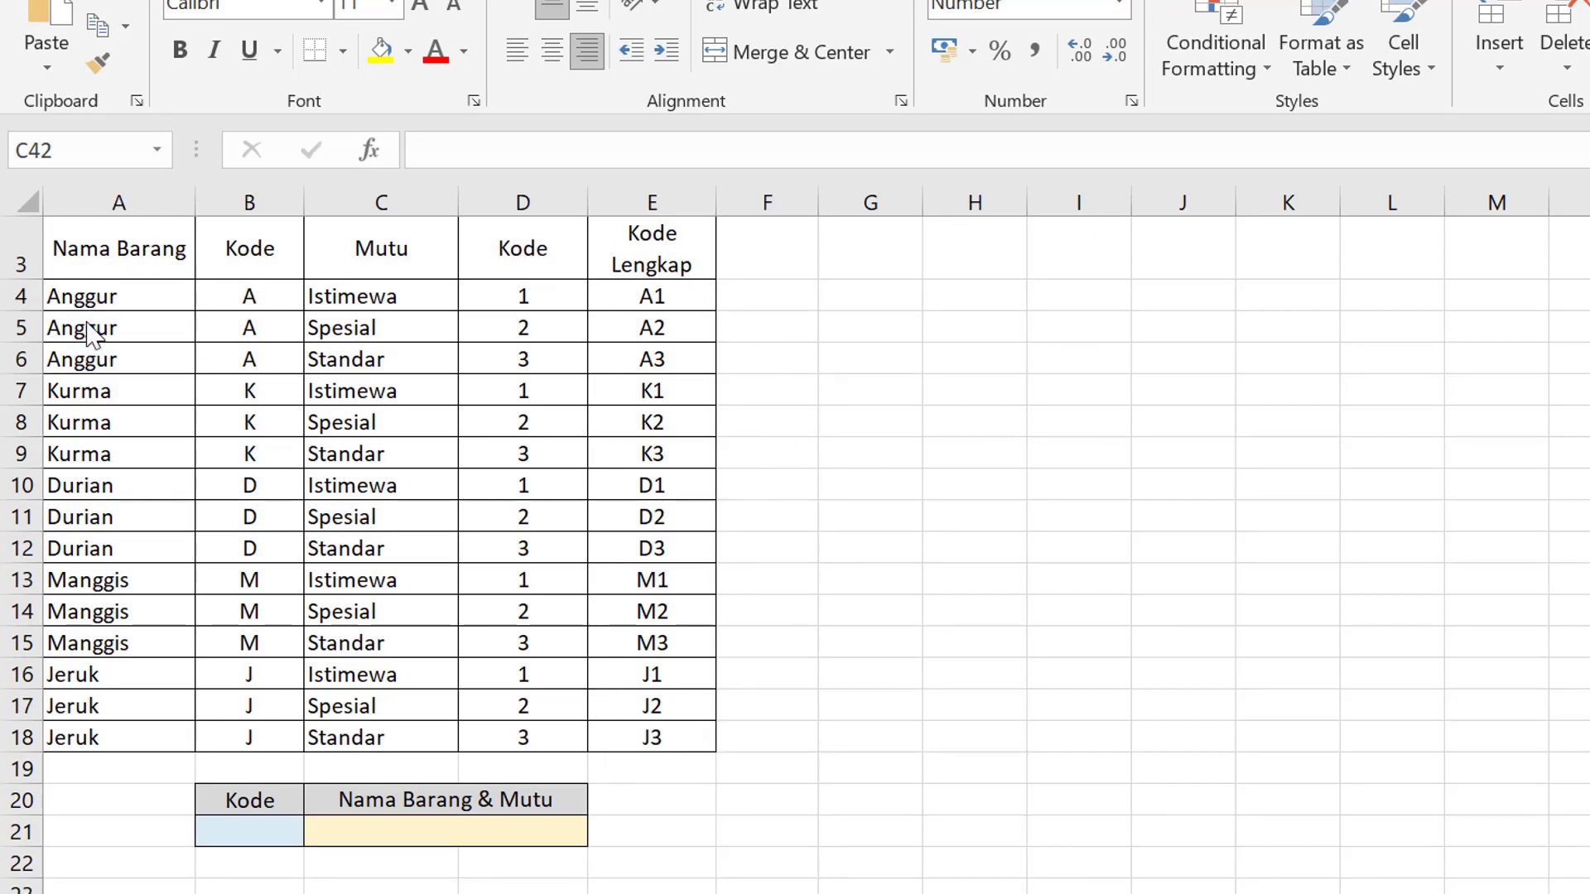
Enter the code K2 in cell B21, under the Kode heading of the lookup table
scroll(1315, 760, "up", 1)
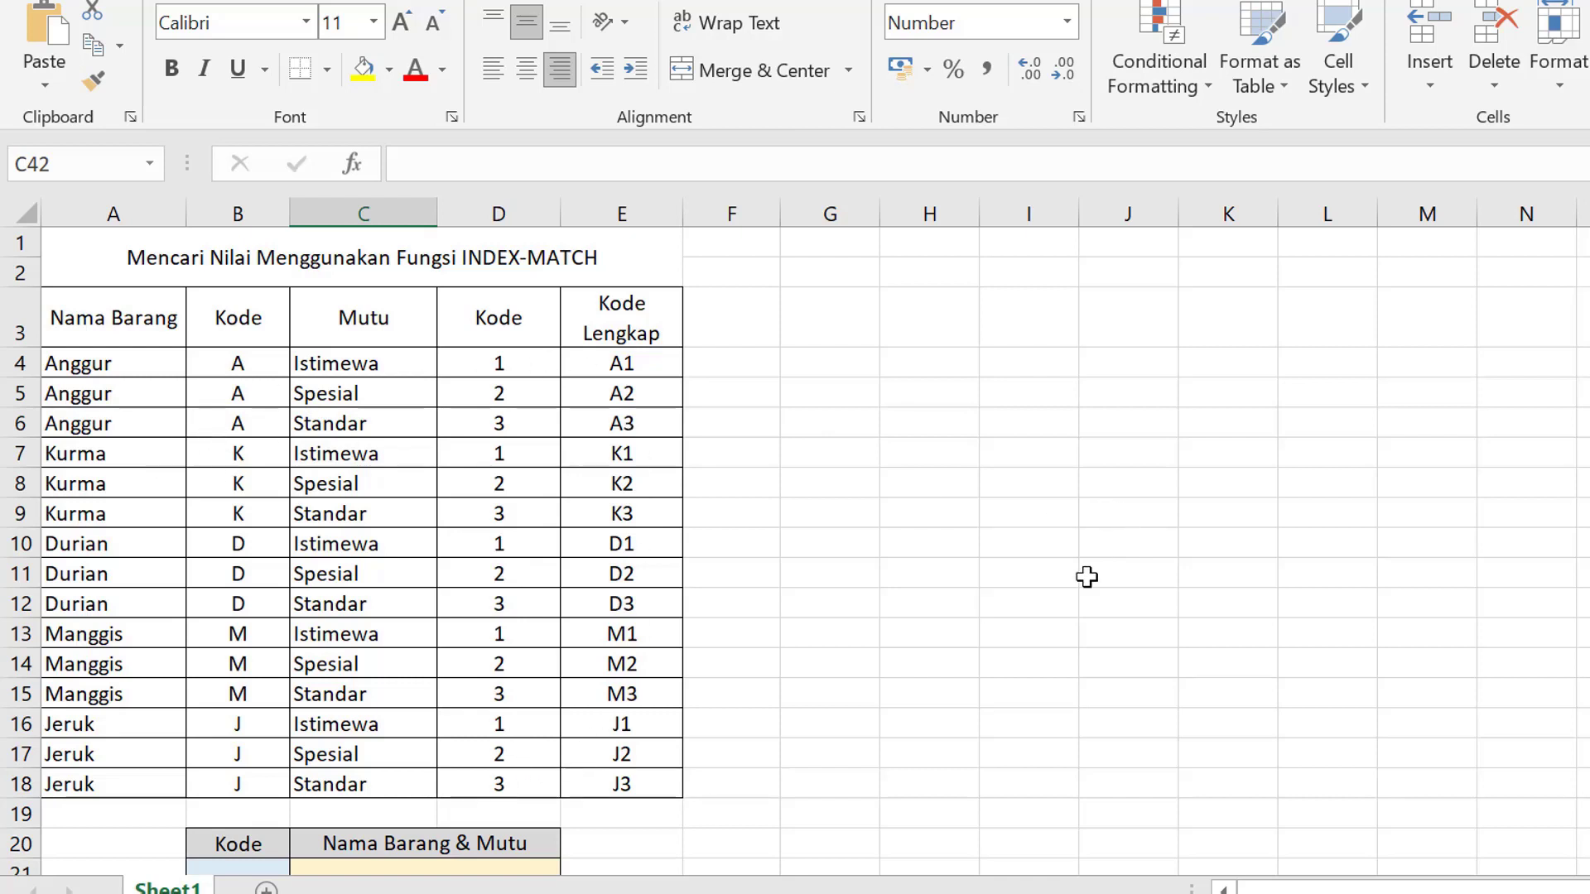
scroll(406, 776, "down", 1)
left_click(230, 752)
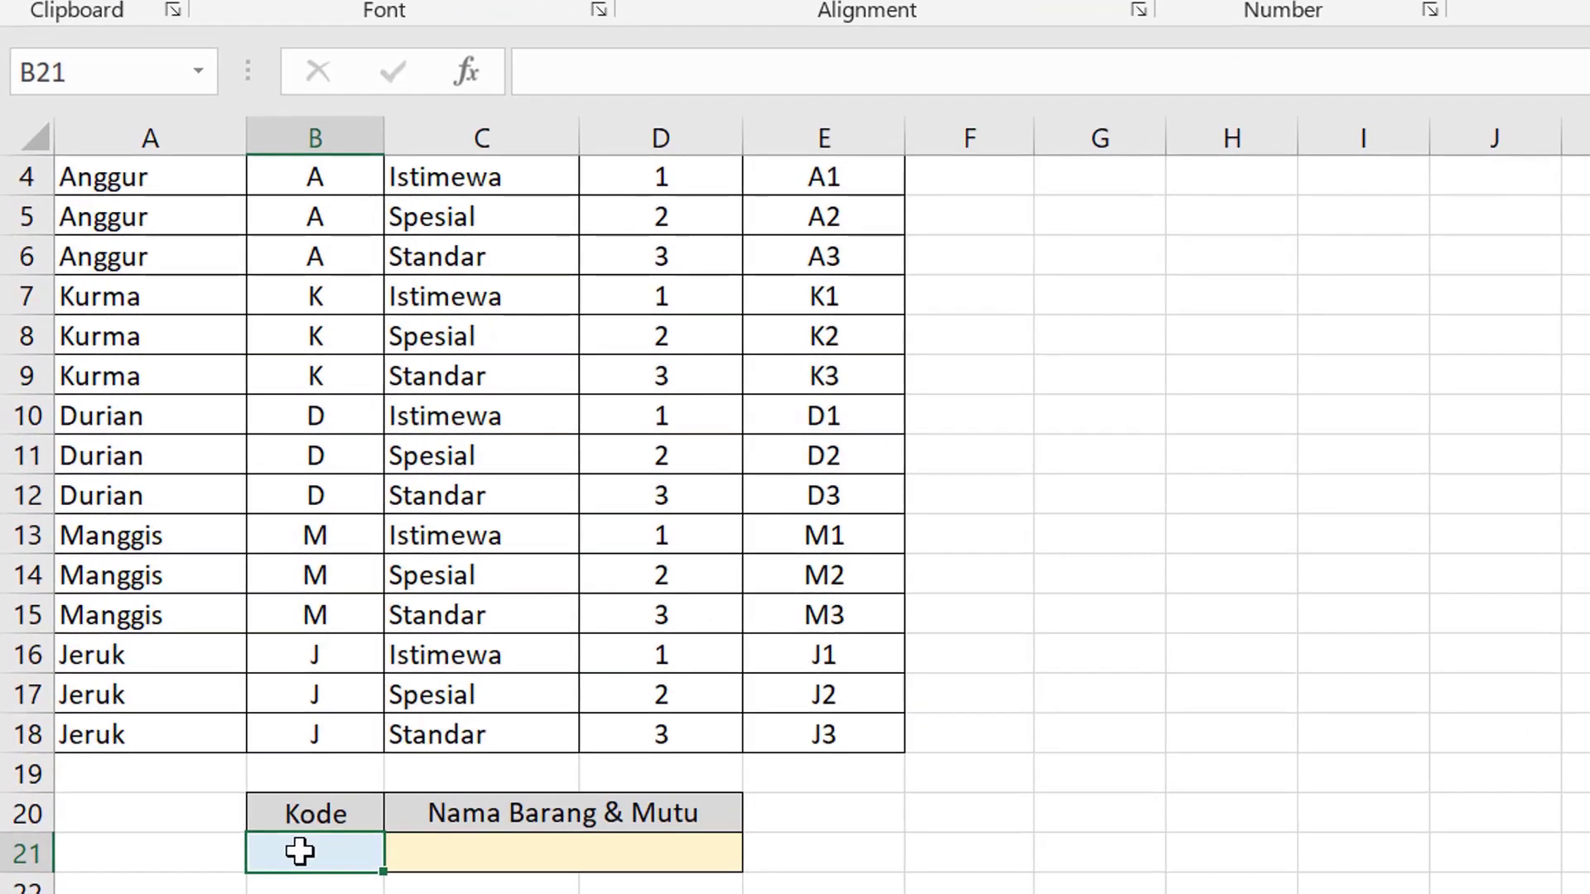
type("K2")
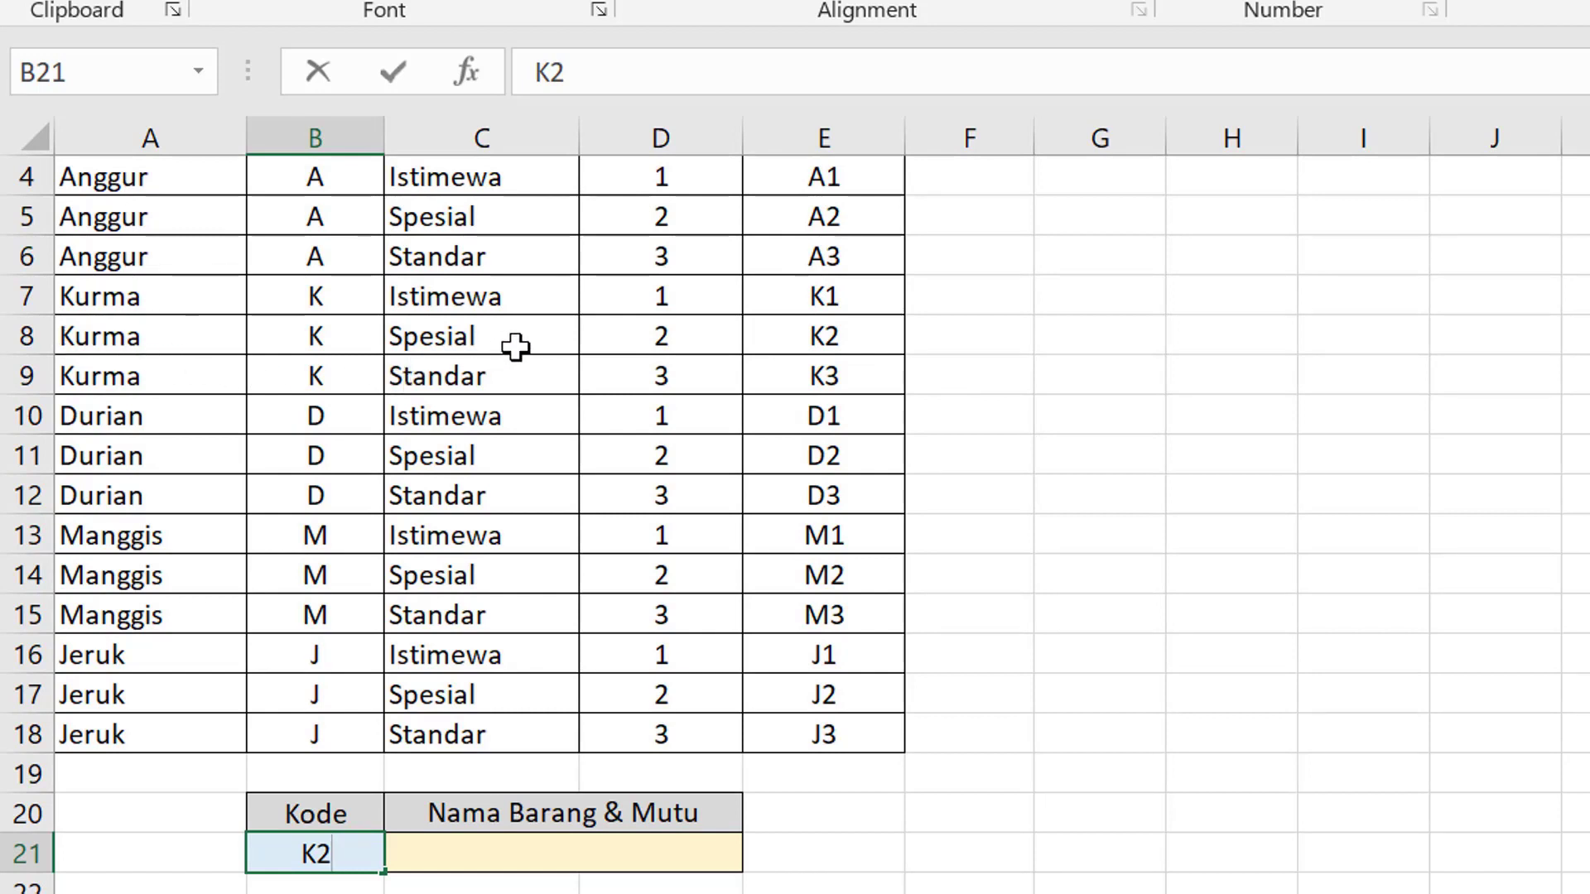
scroll(580, 346, "down", 1)
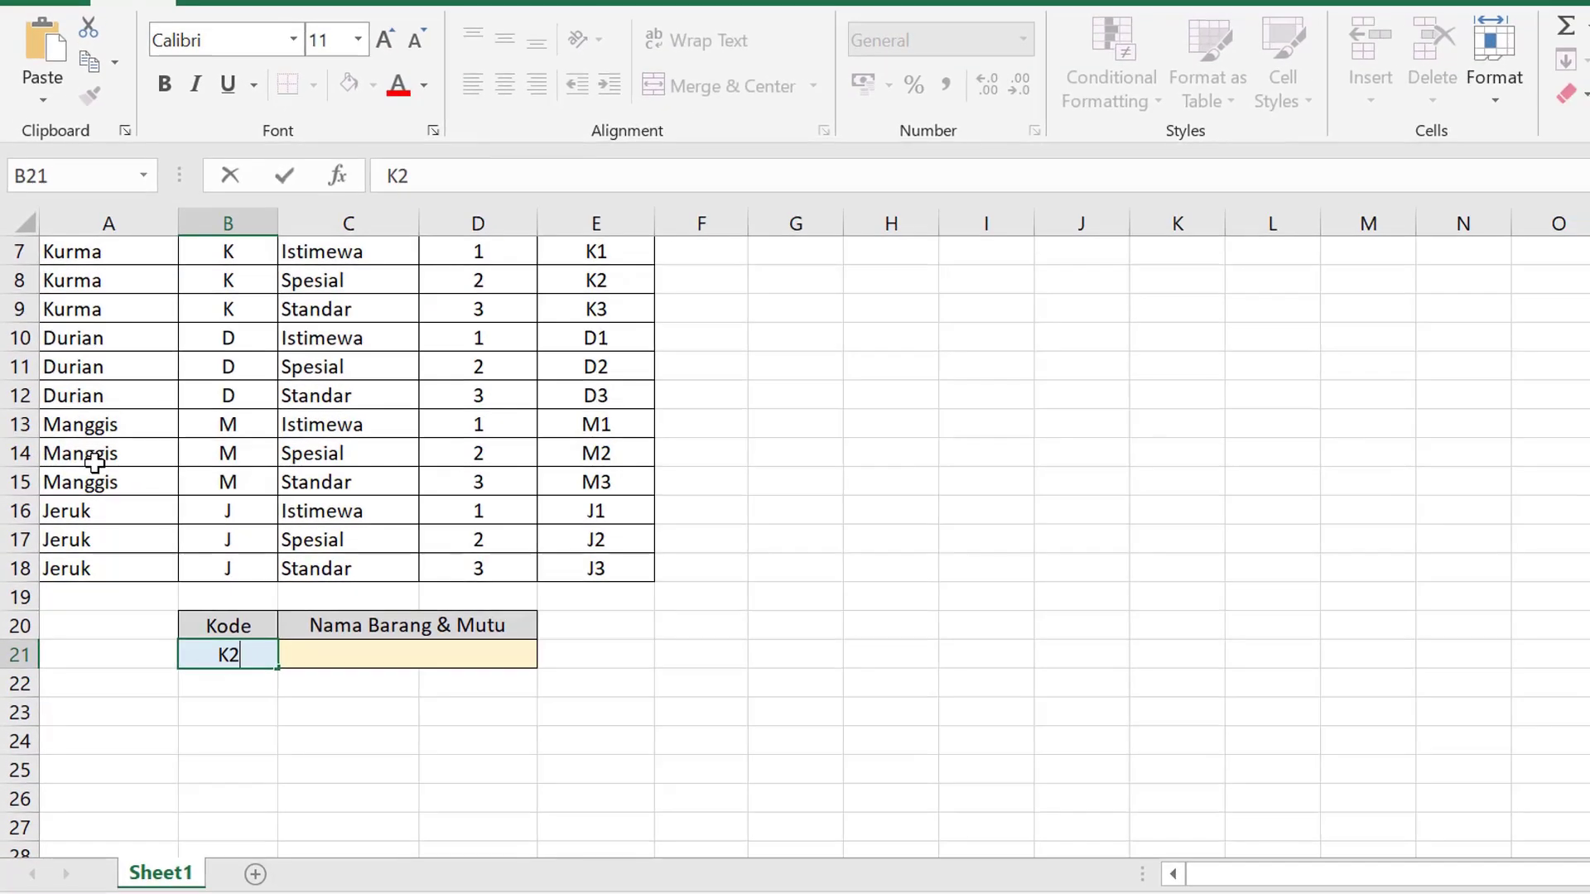
Enter the formula =INDEX(A4:E18;B21;1) in cell C21, under Nama Barang & Mutu
left_click(340, 653)
scroll(364, 431, "up", 2)
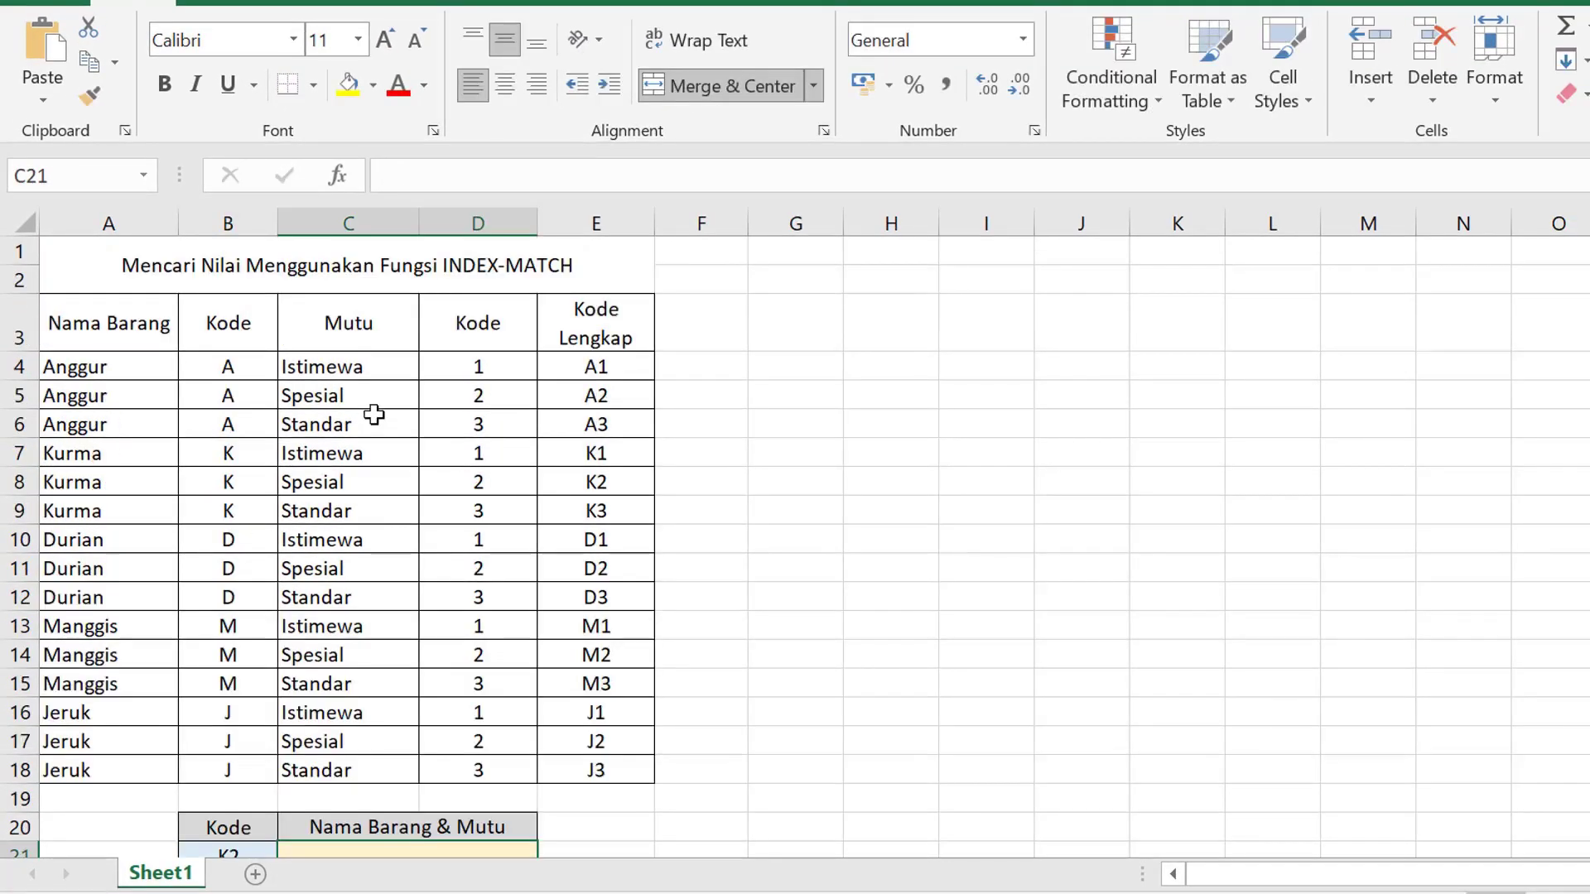
left_click(402, 178)
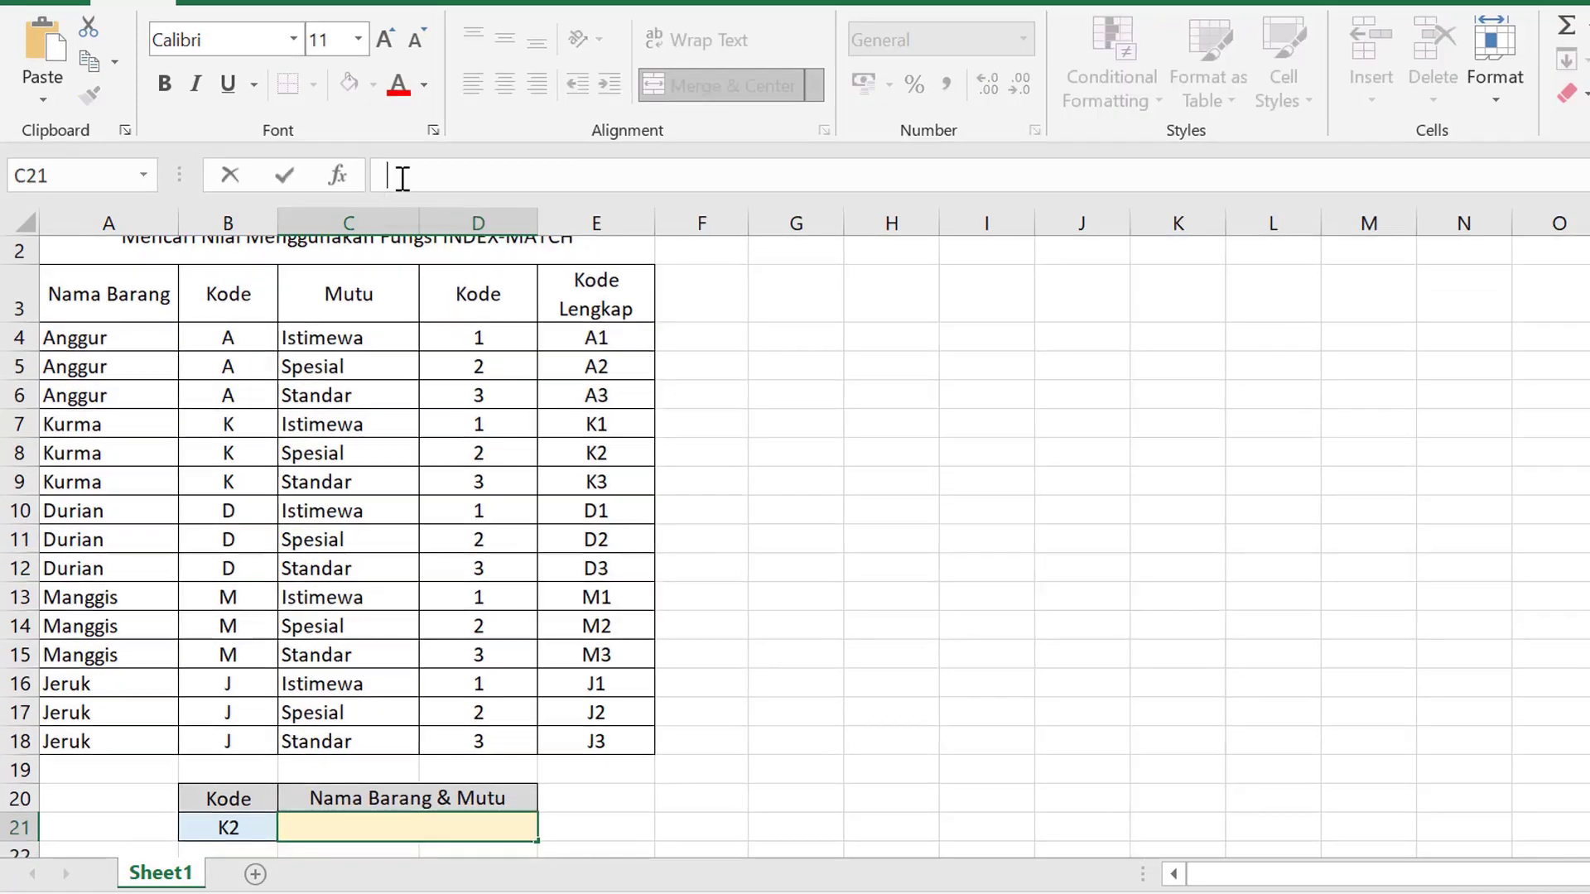
type("=INDEX")
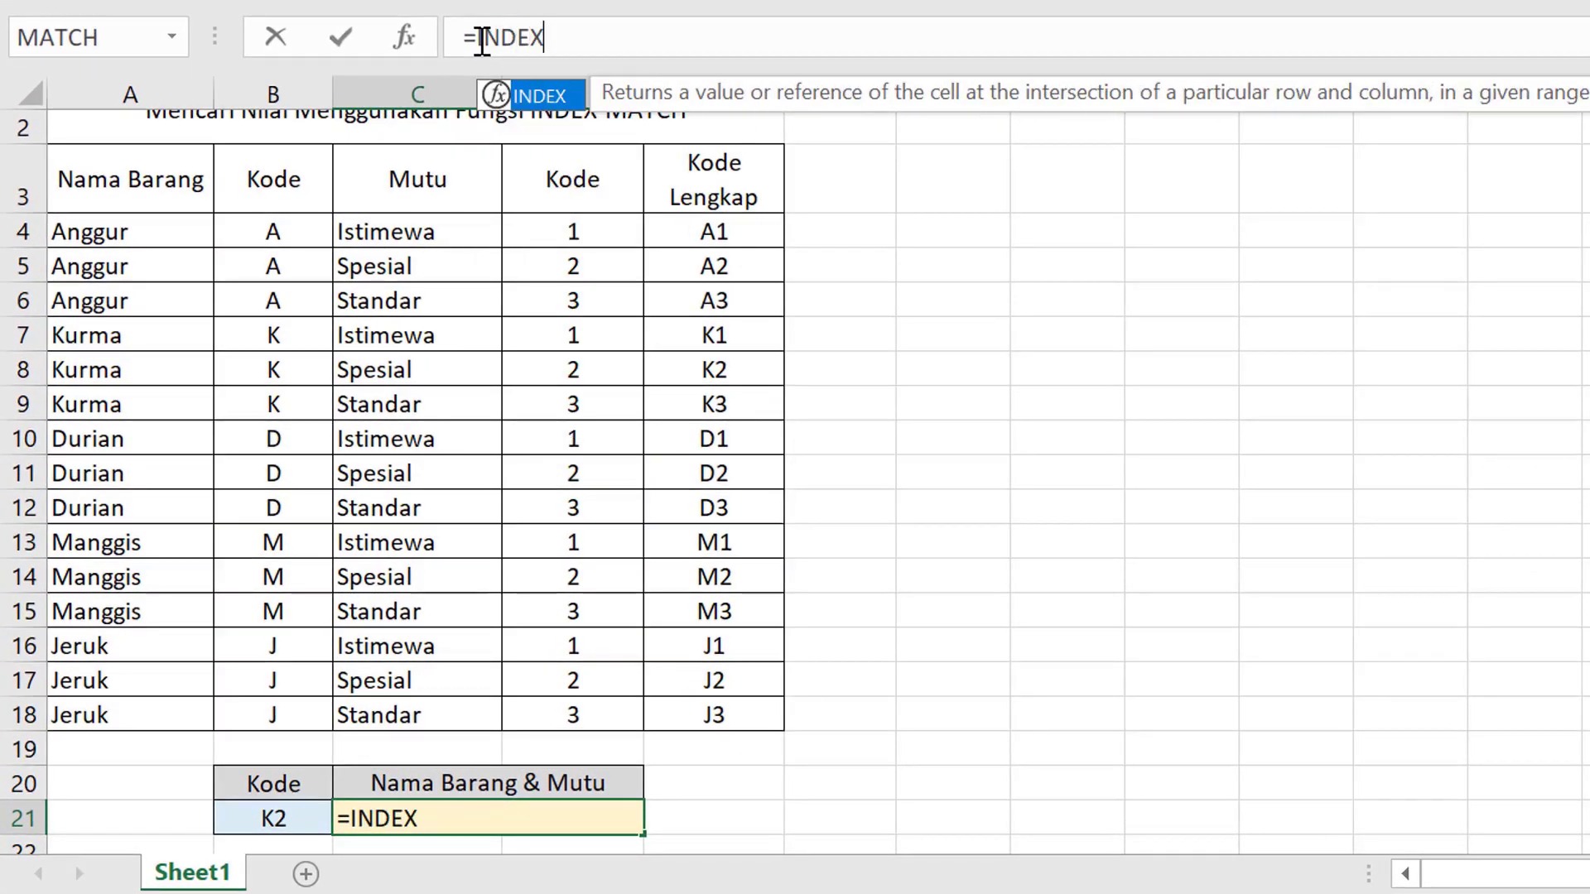
type("(")
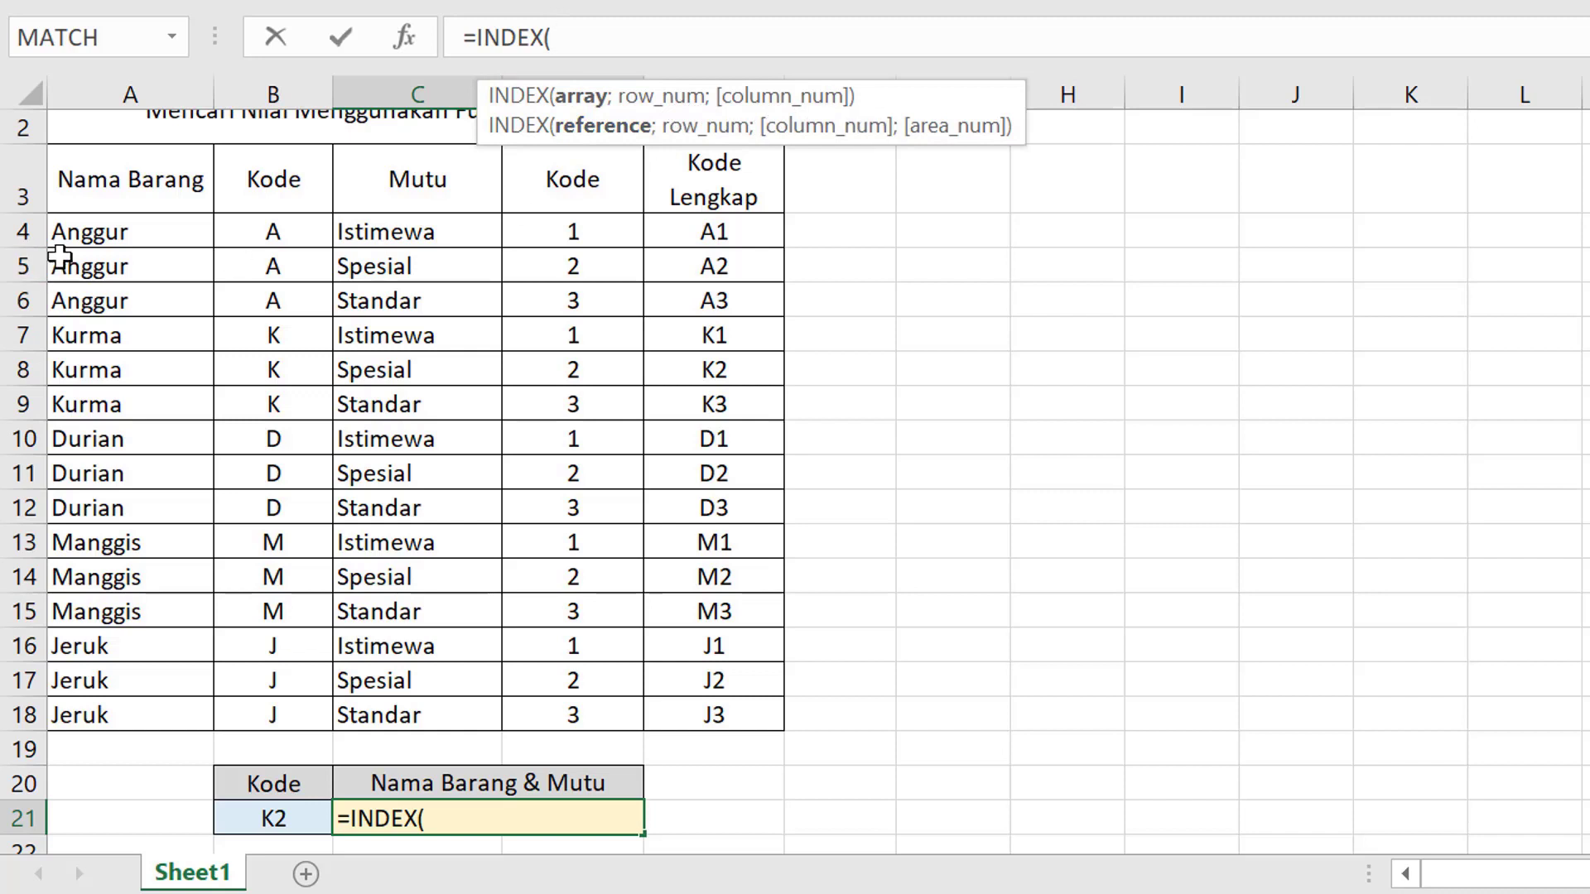
left_click_drag(70, 230, 673, 712)
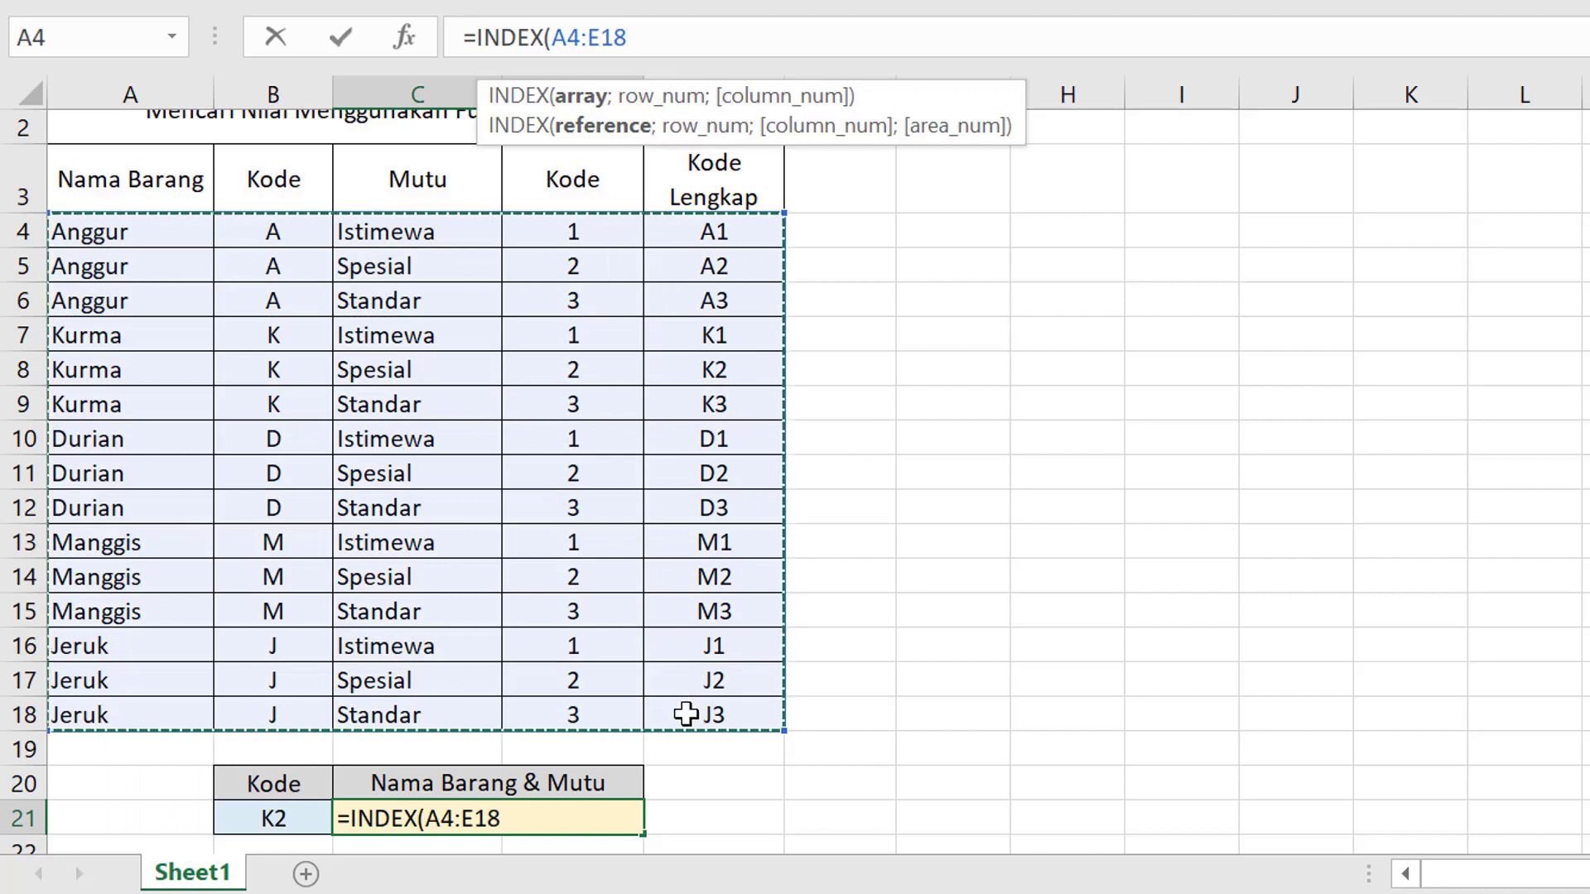
type(";")
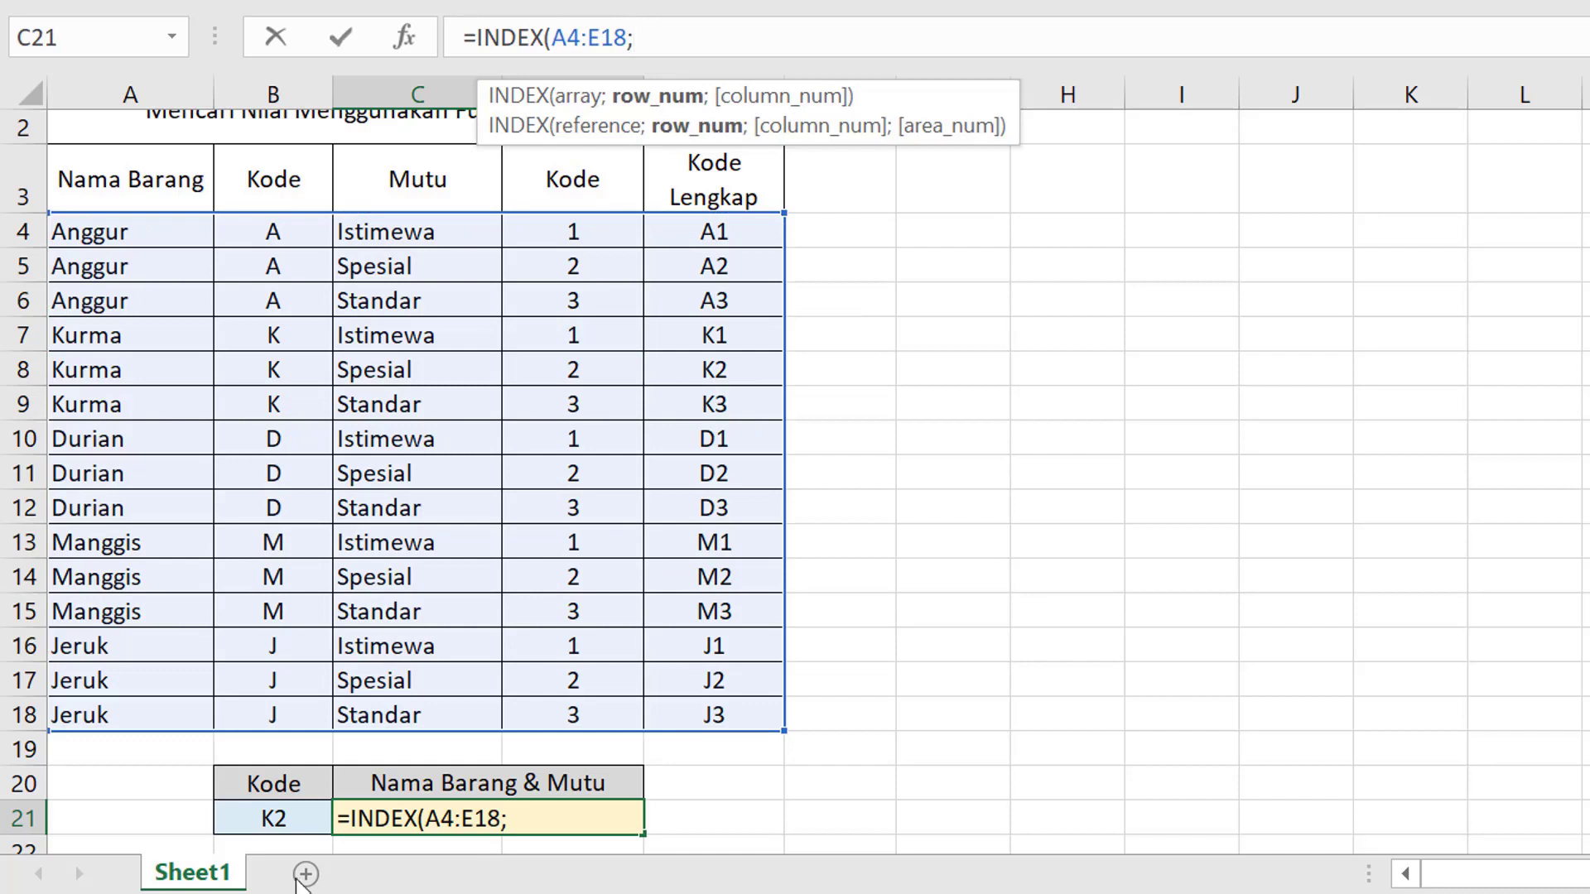
left_click(265, 821)
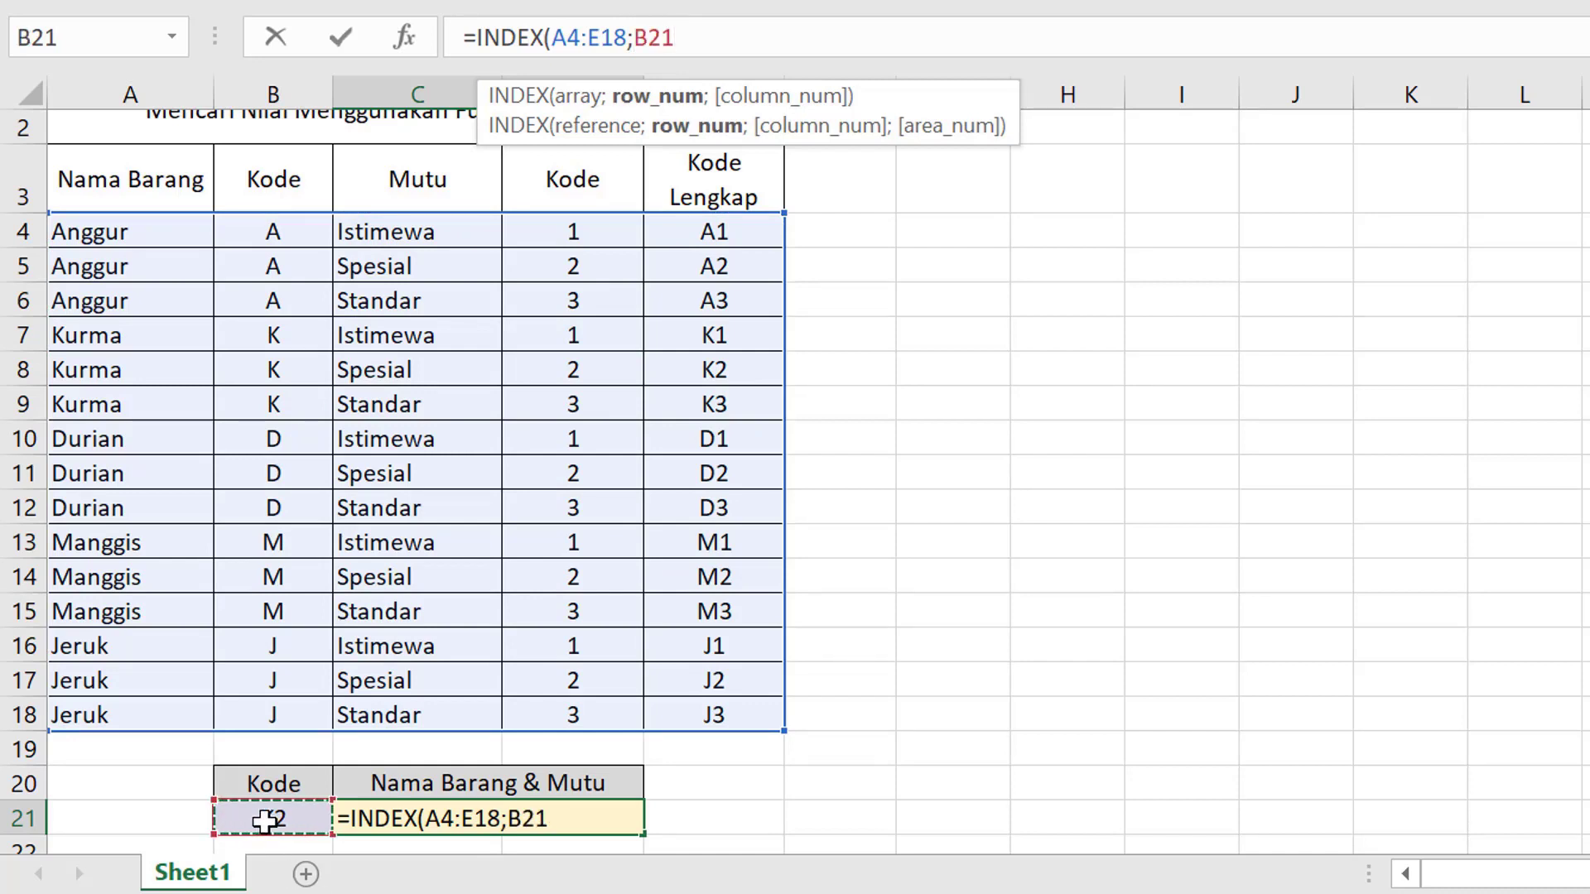
type(";1")
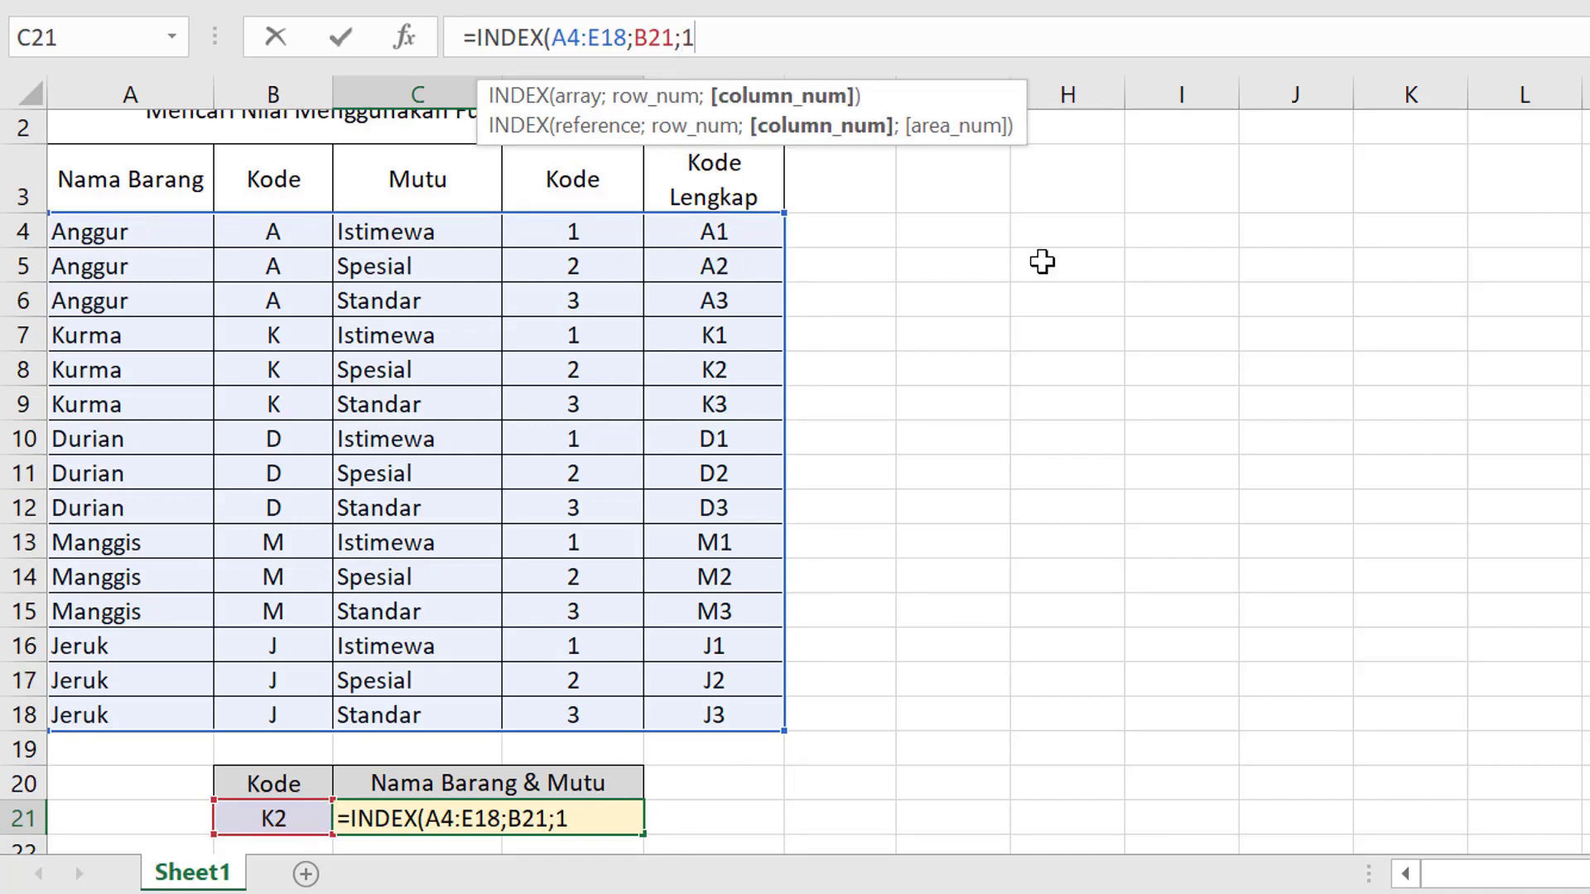
type(")")
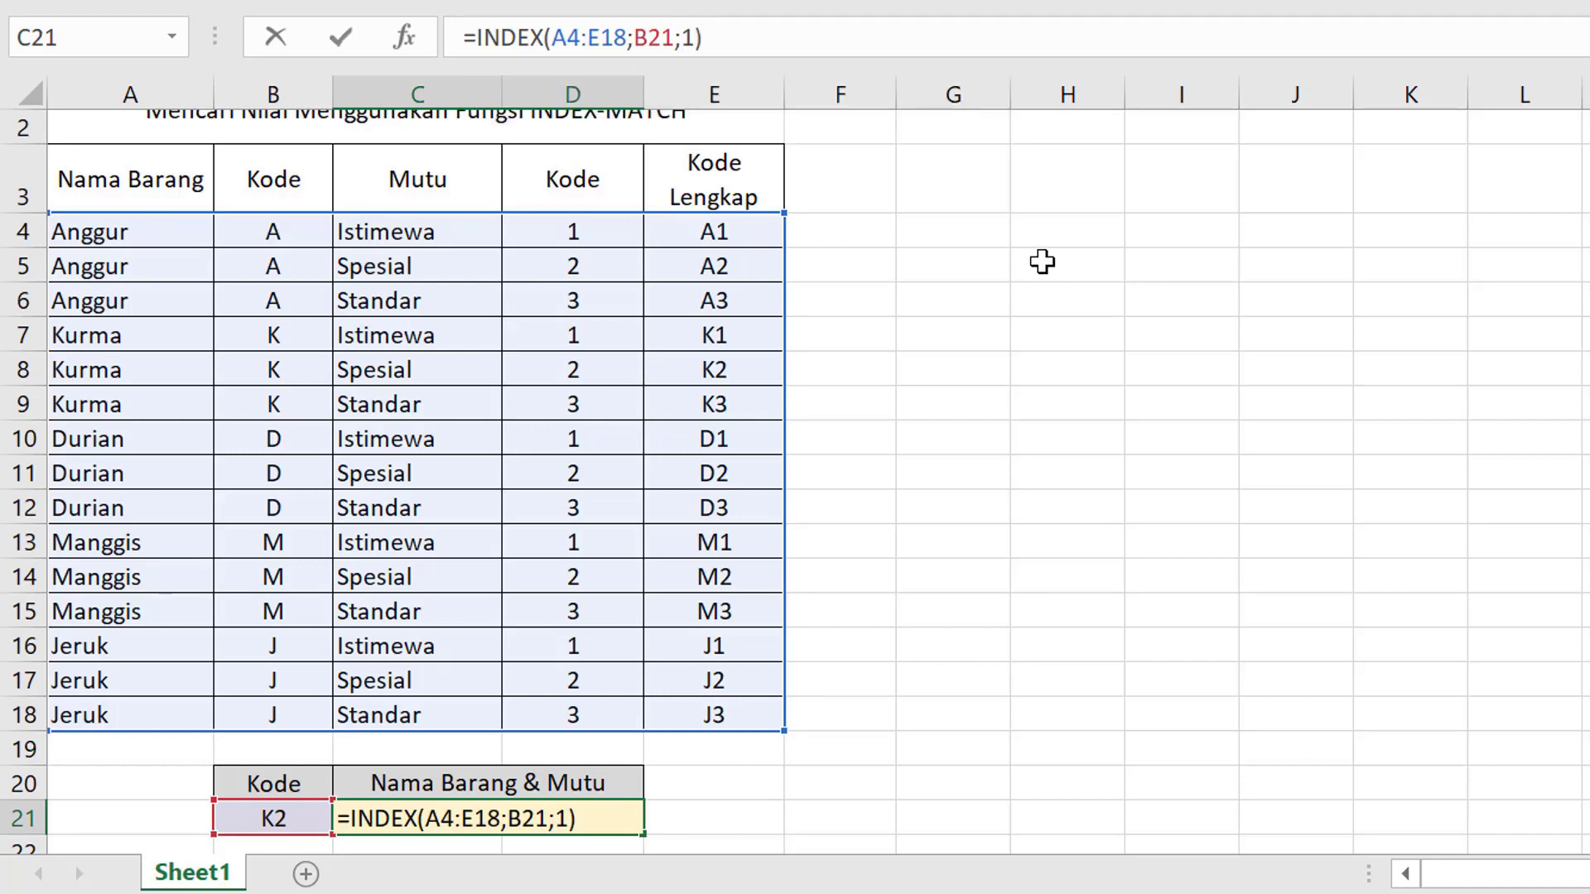
key("Return")
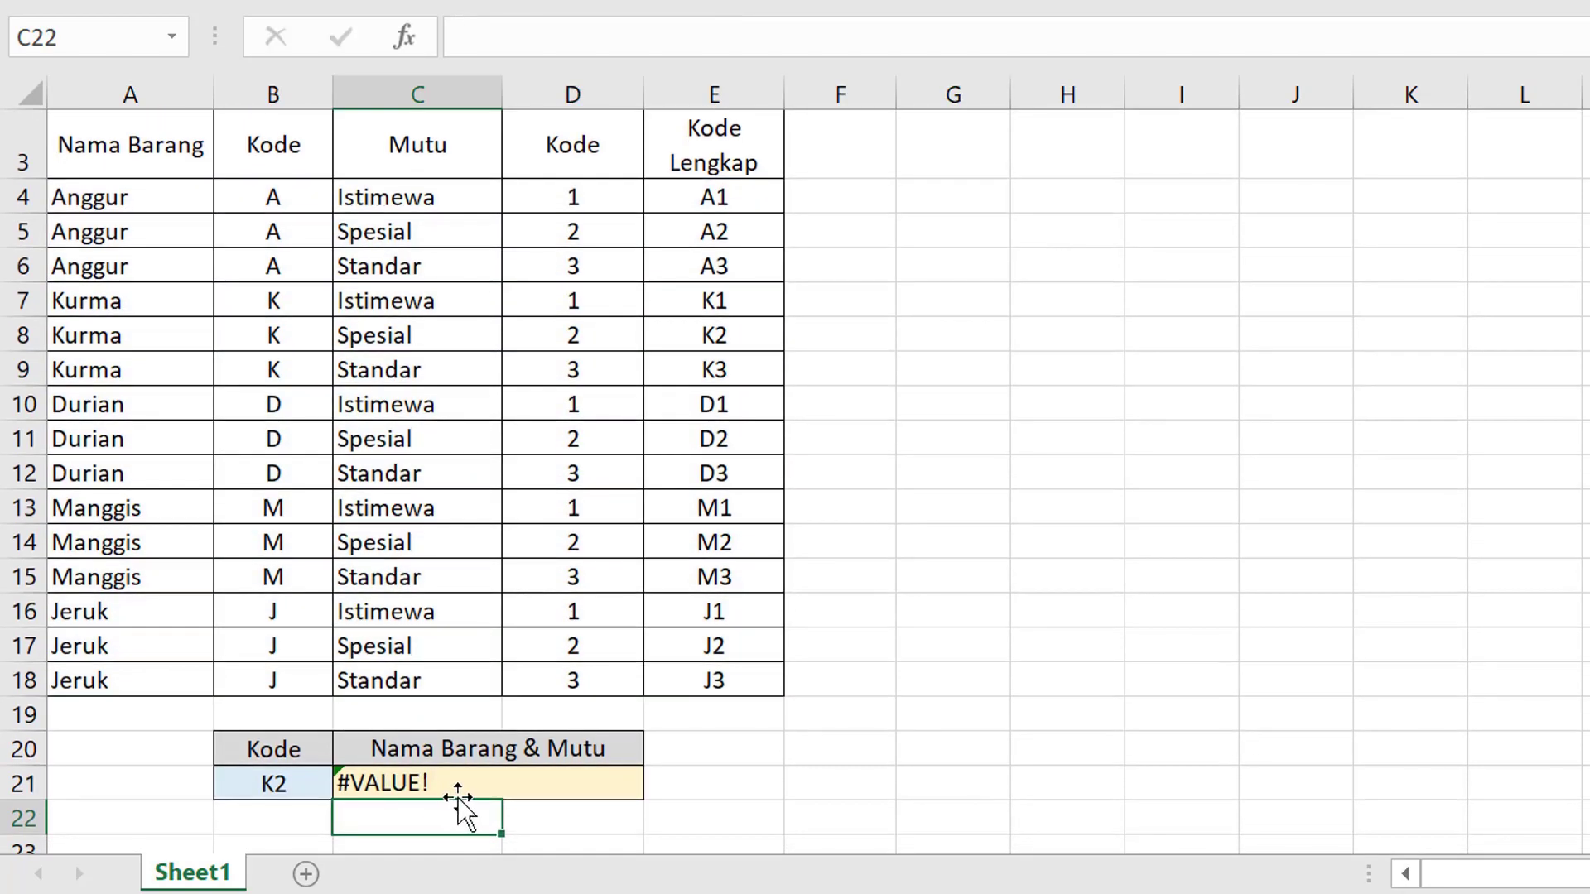
Replace the row argument B21 in C21's INDEX formula with MATCH(B21;E4:E18;0)
left_click(486, 784)
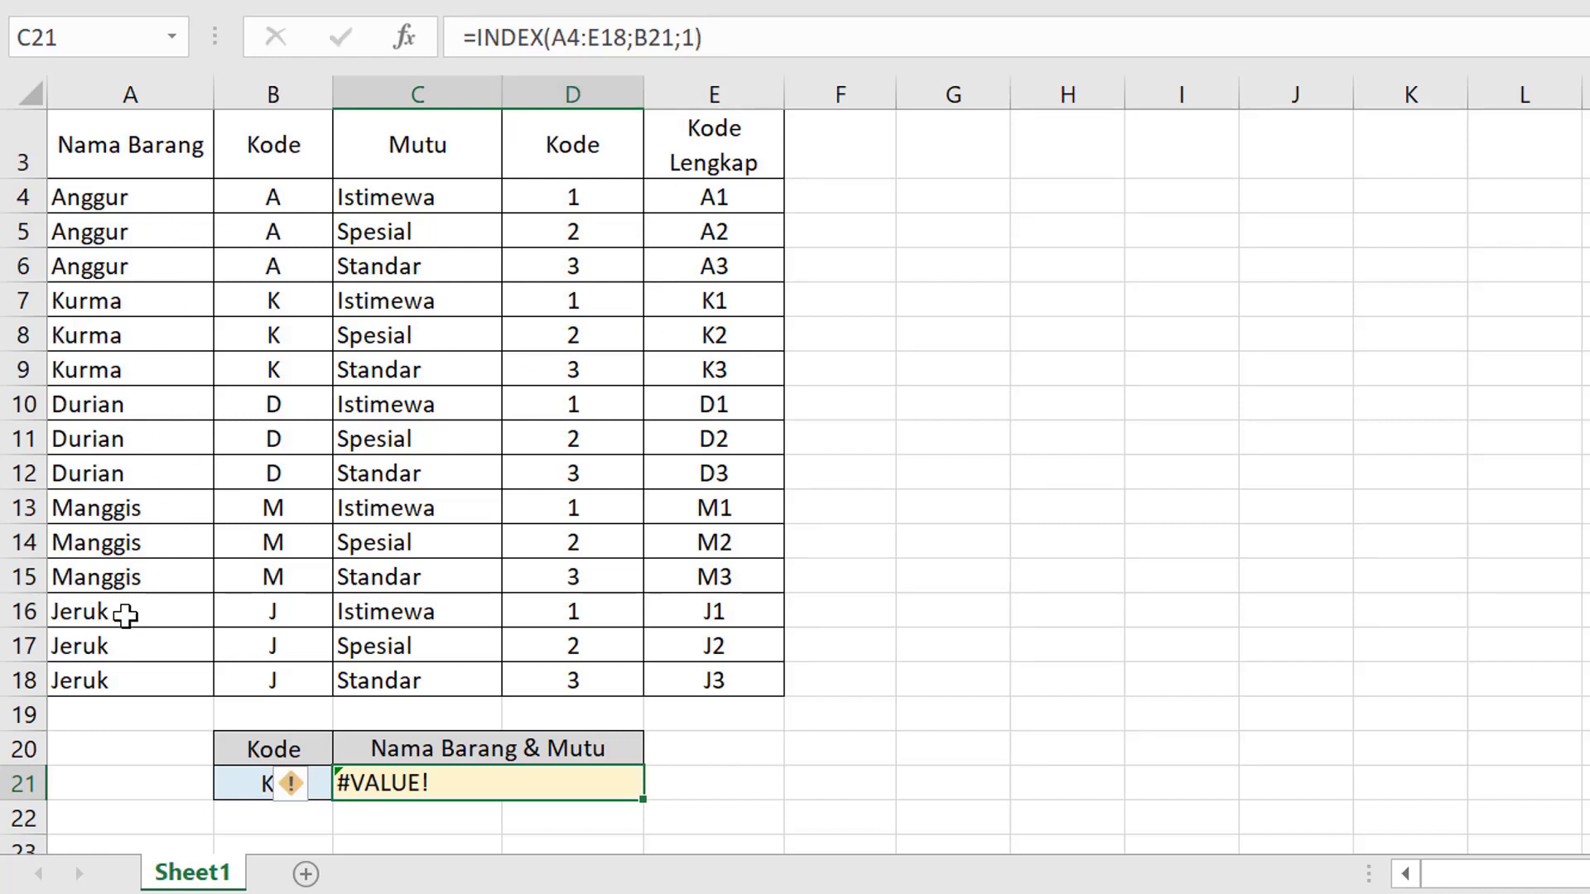
left_click(634, 37)
left_click_drag(635, 37, 671, 36)
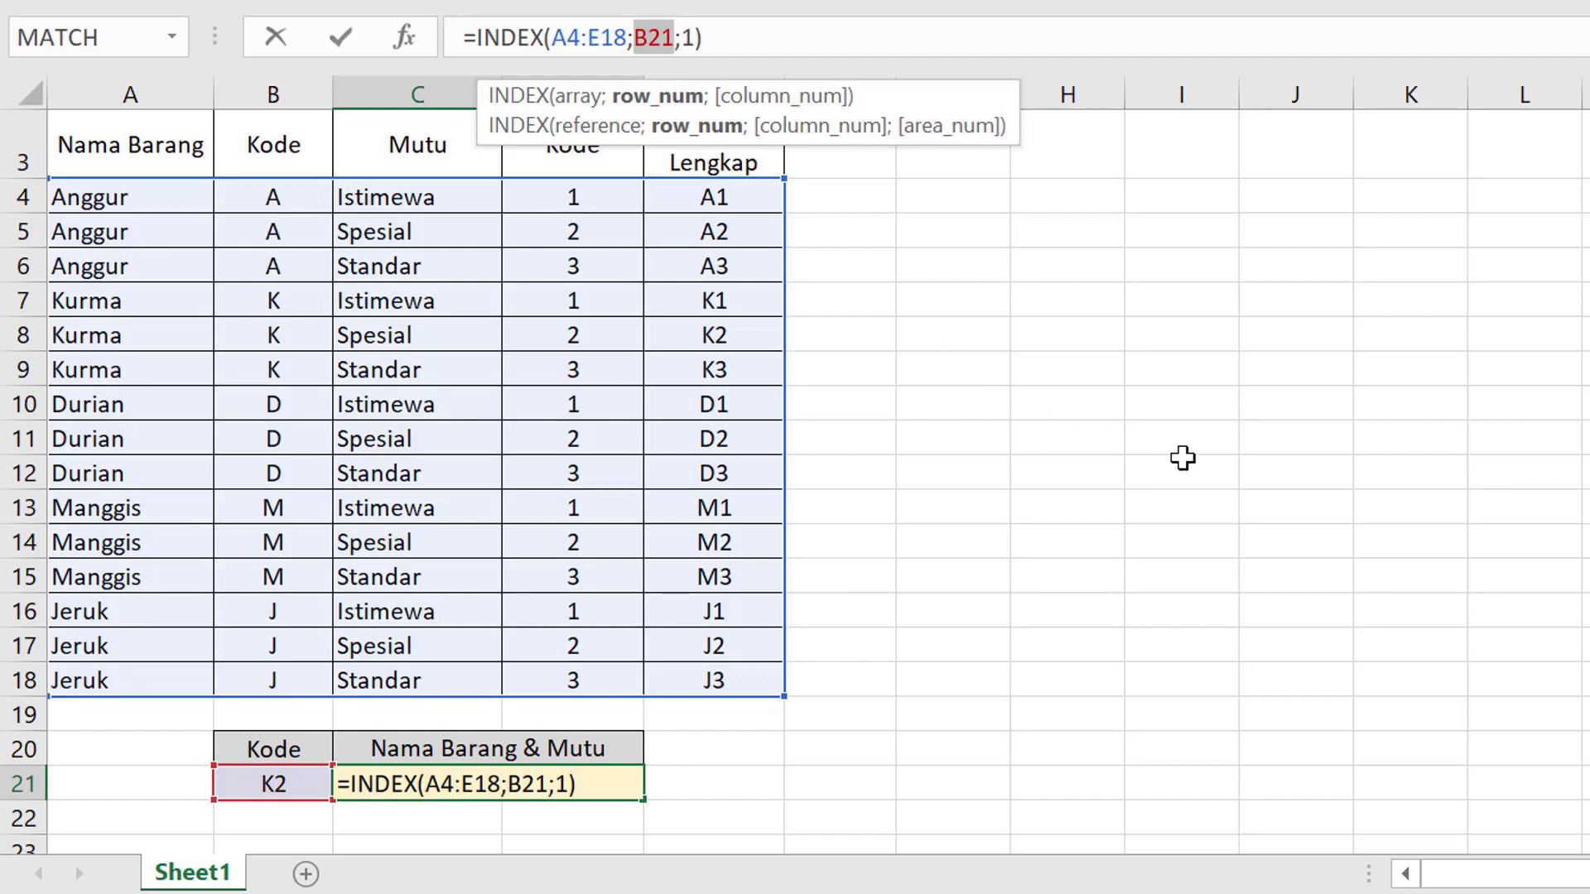
type("MATCH(")
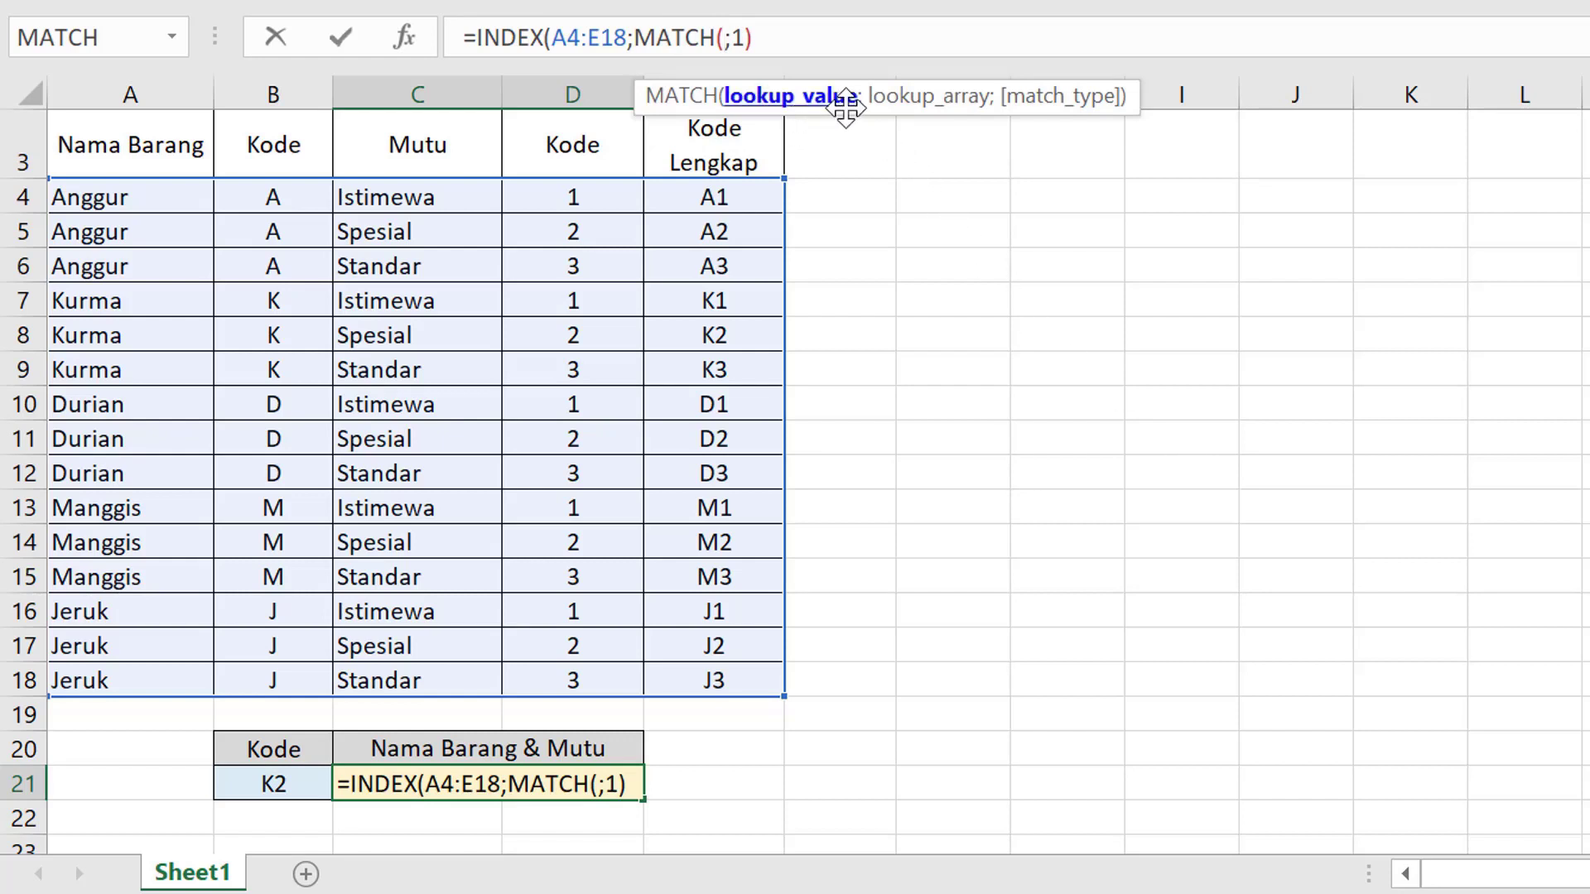
left_click(257, 783)
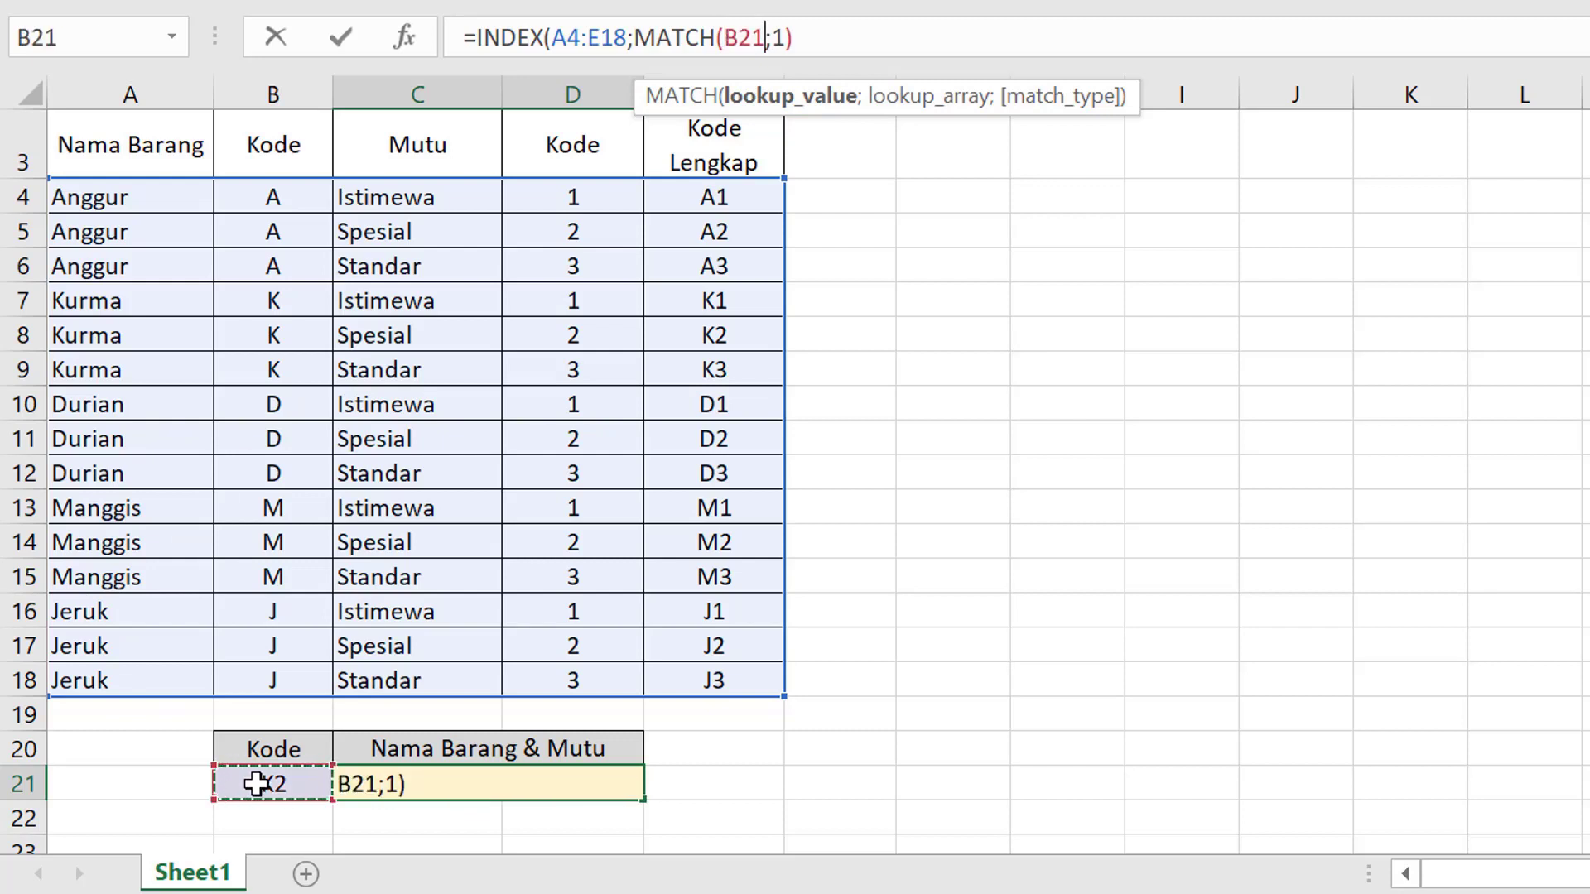
type(";")
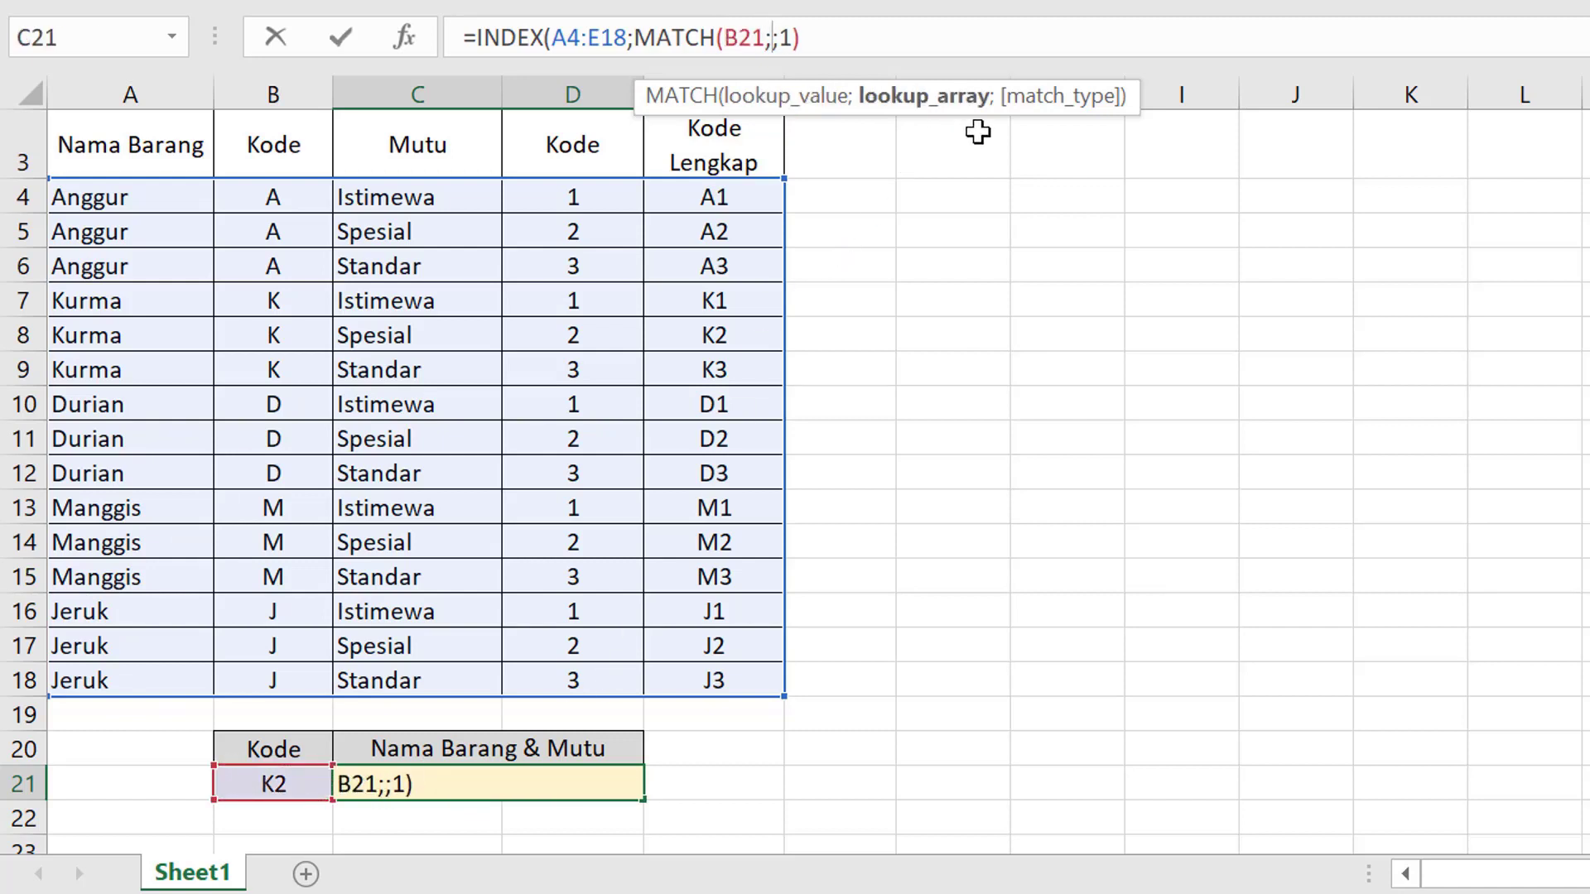
left_click(703, 199)
left_click_drag(700, 216, 699, 681)
type(";")
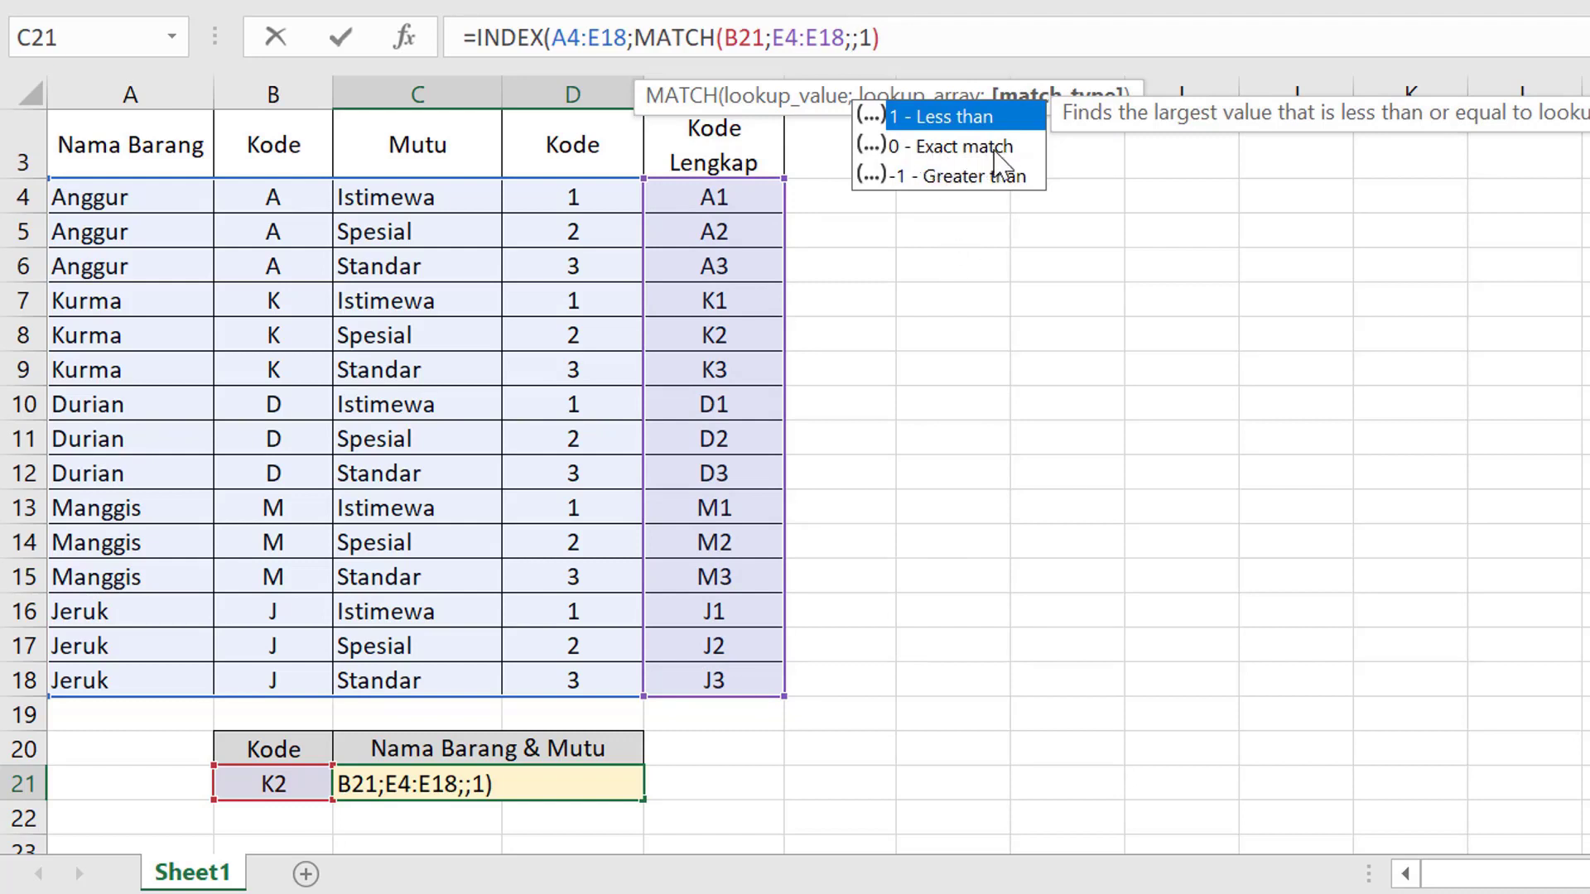
type("0)")
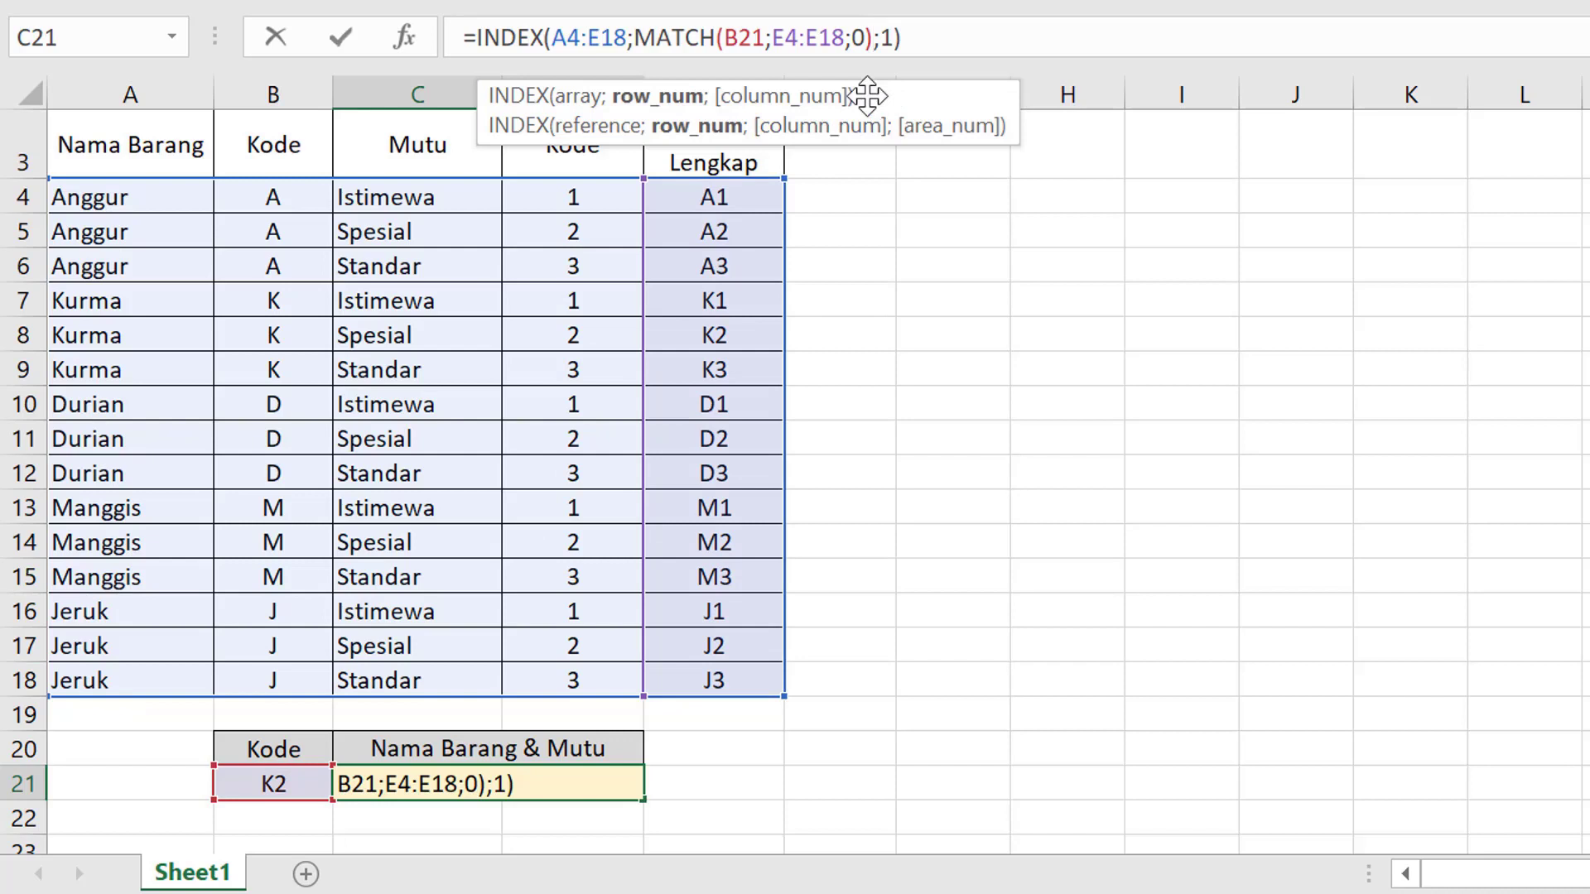
key("Return")
key("Up")
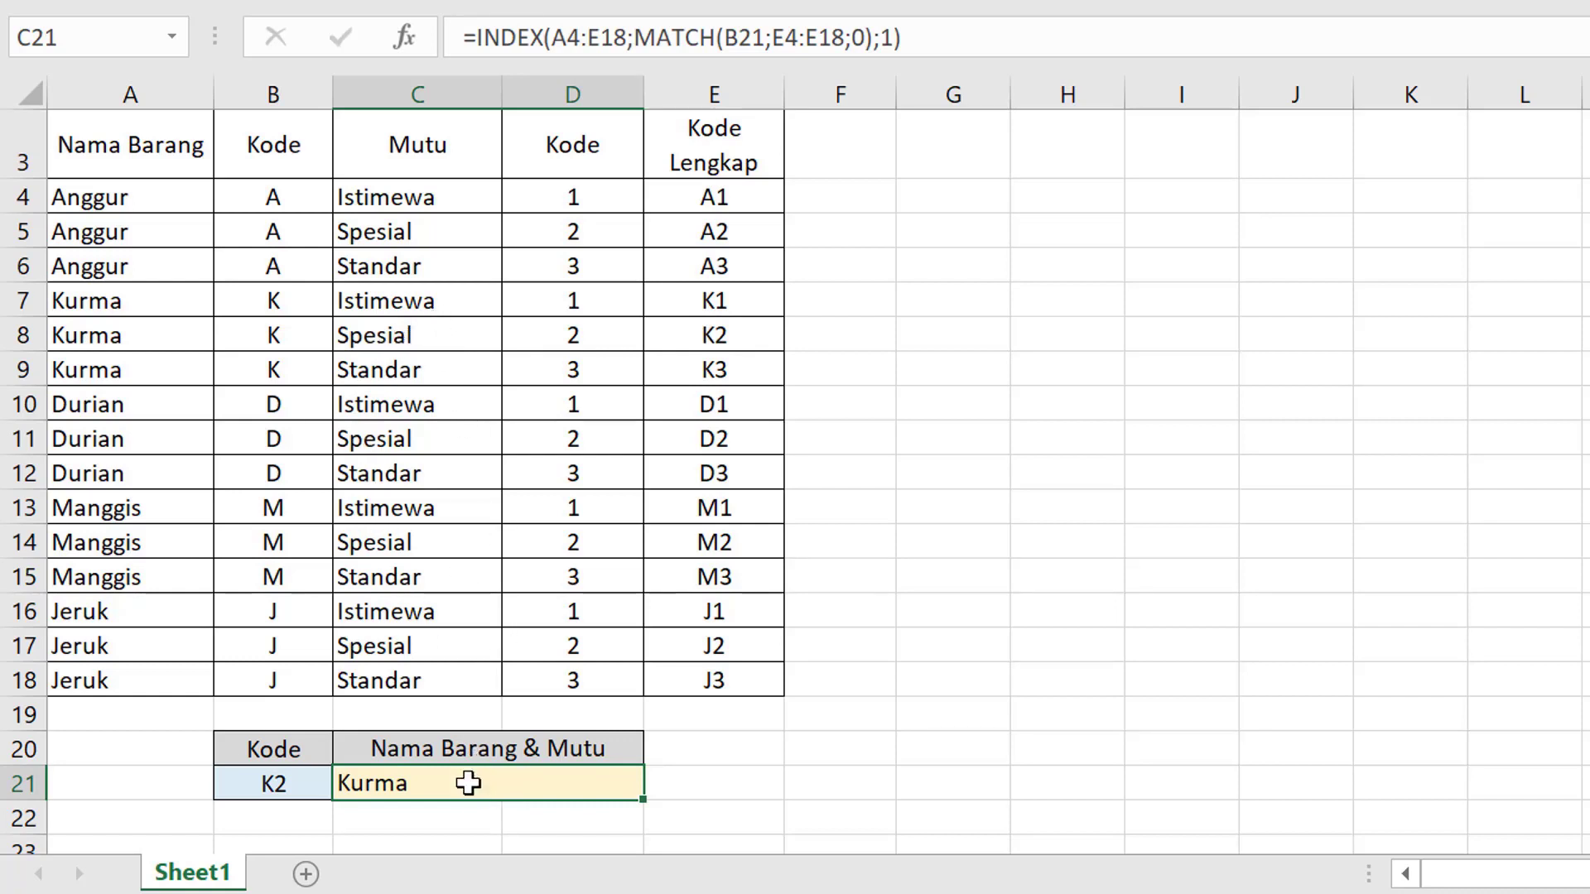
Extend the C21 formula with &" "& followed by a copy of its INDEX(A4:E18;MATCH(B21;E4:E18;0);1) expression
left_click(917, 37)
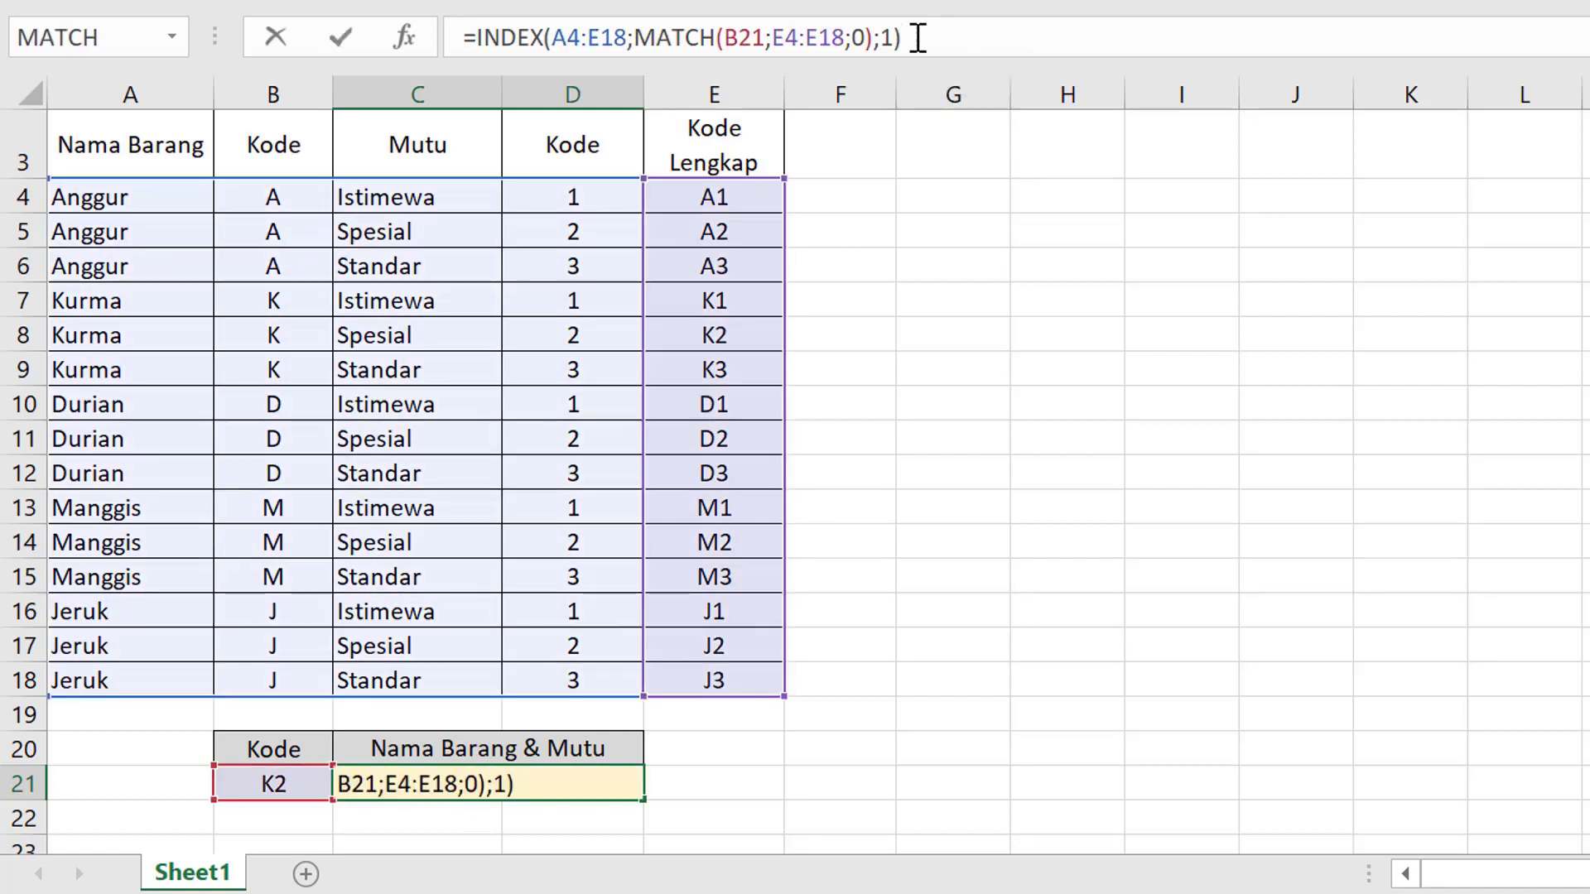
type("&\"")
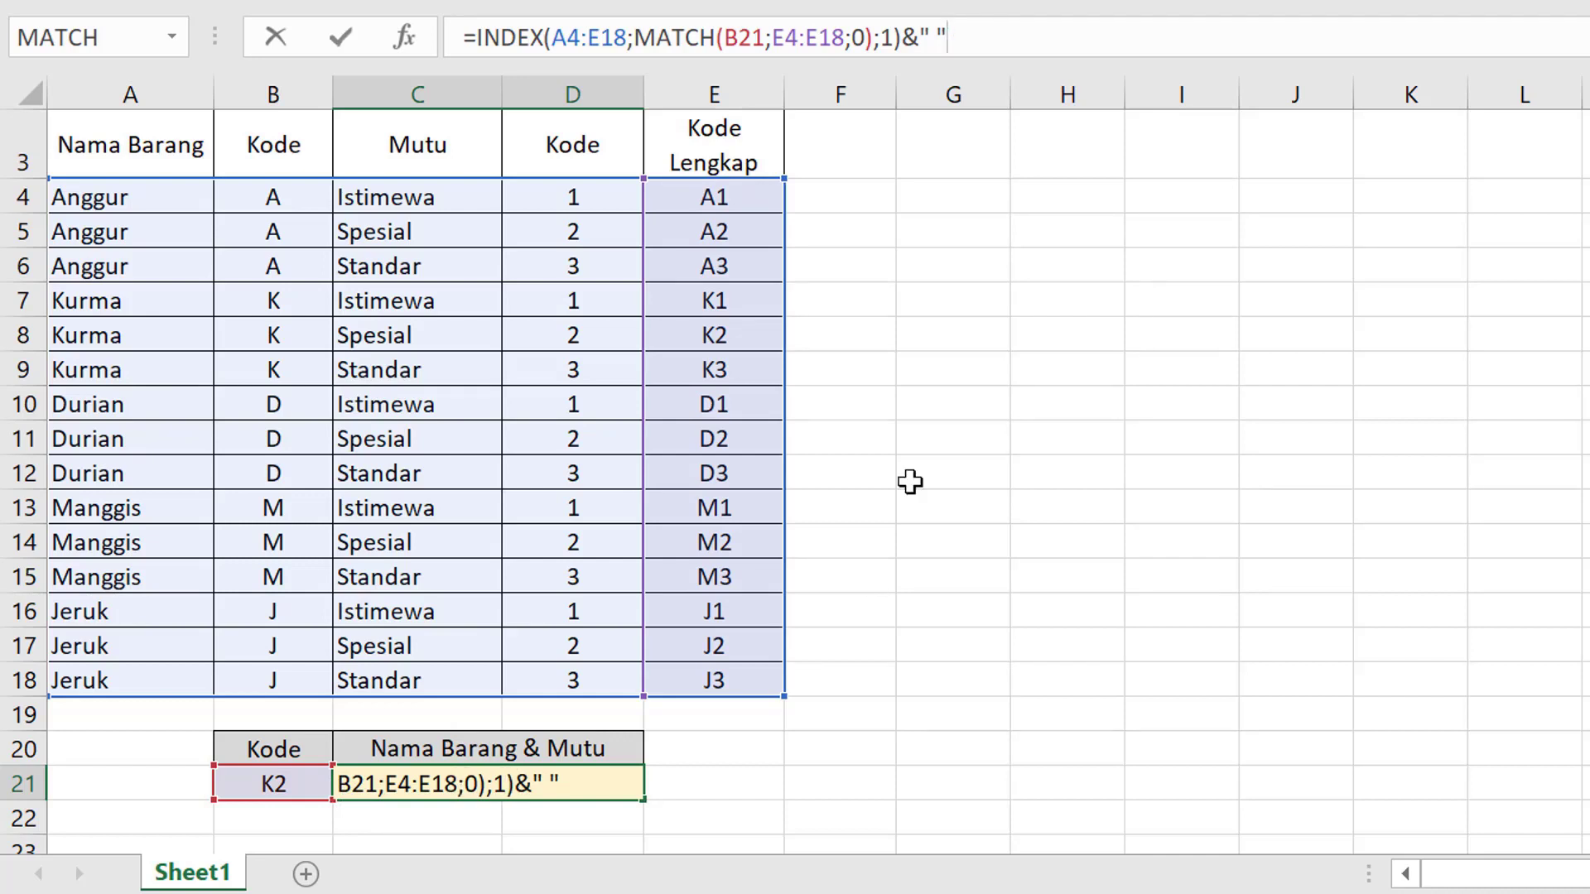
left_click(1007, 36)
type("&")
left_click_drag(481, 36, 905, 62)
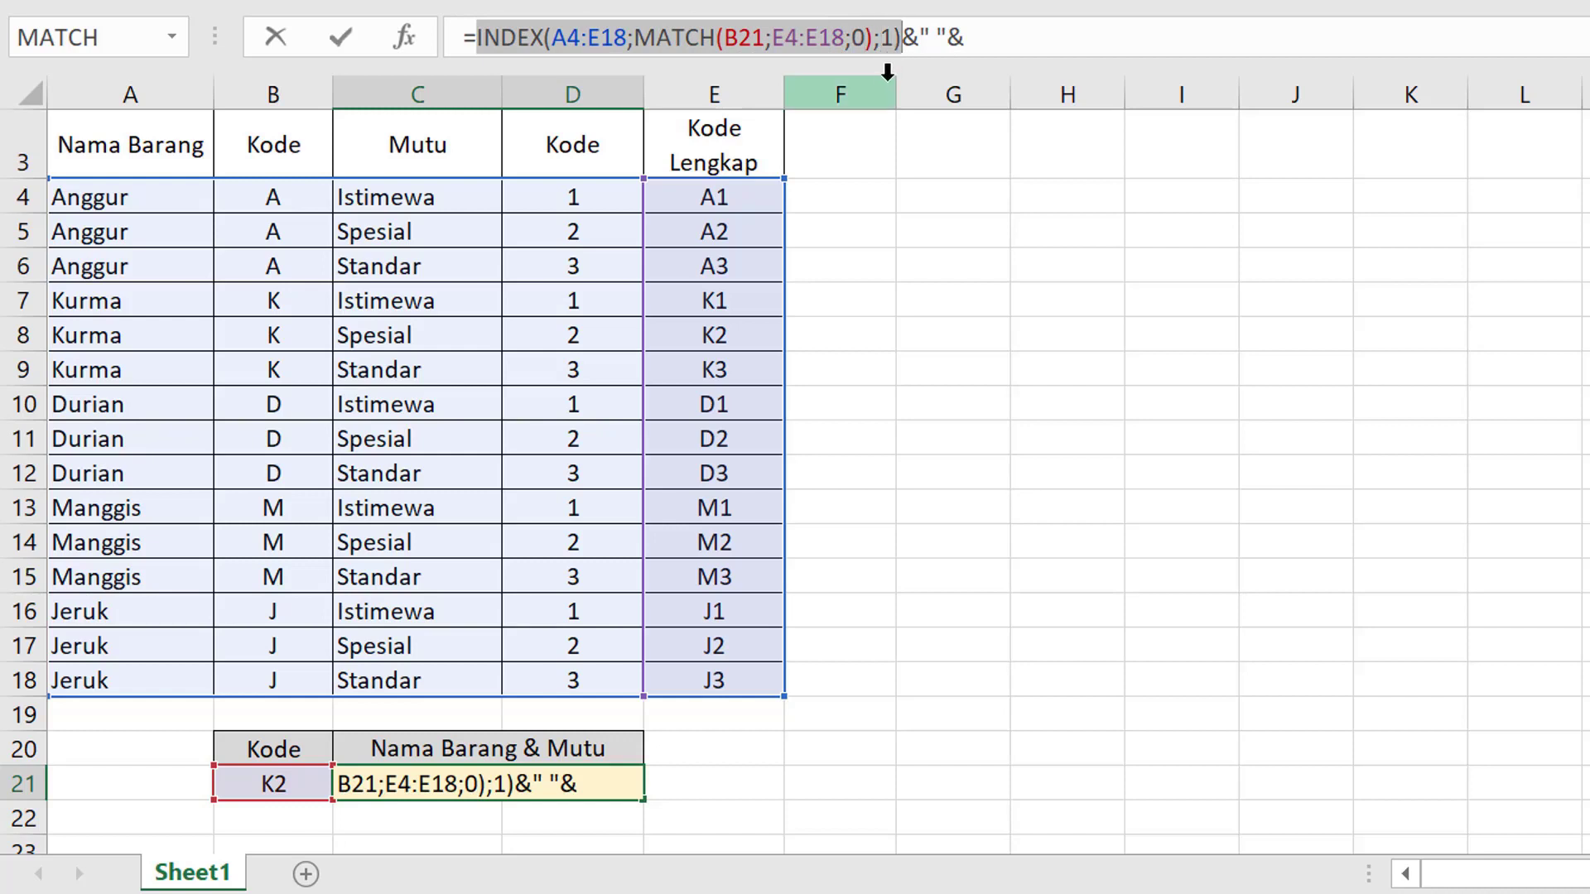
left_click(1003, 36)
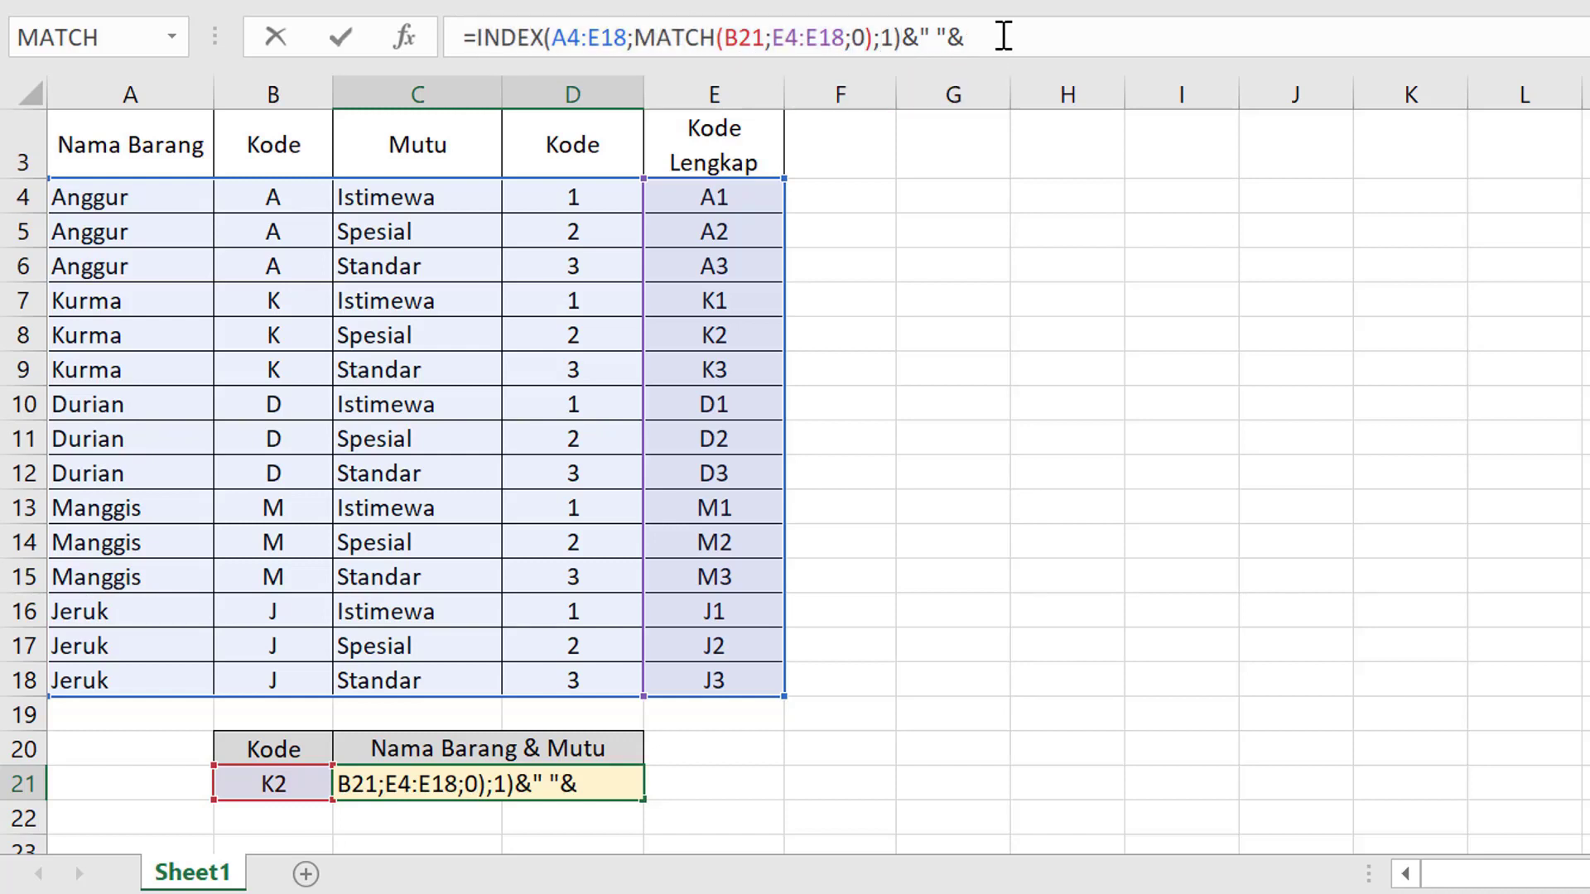
key("ctrl+v")
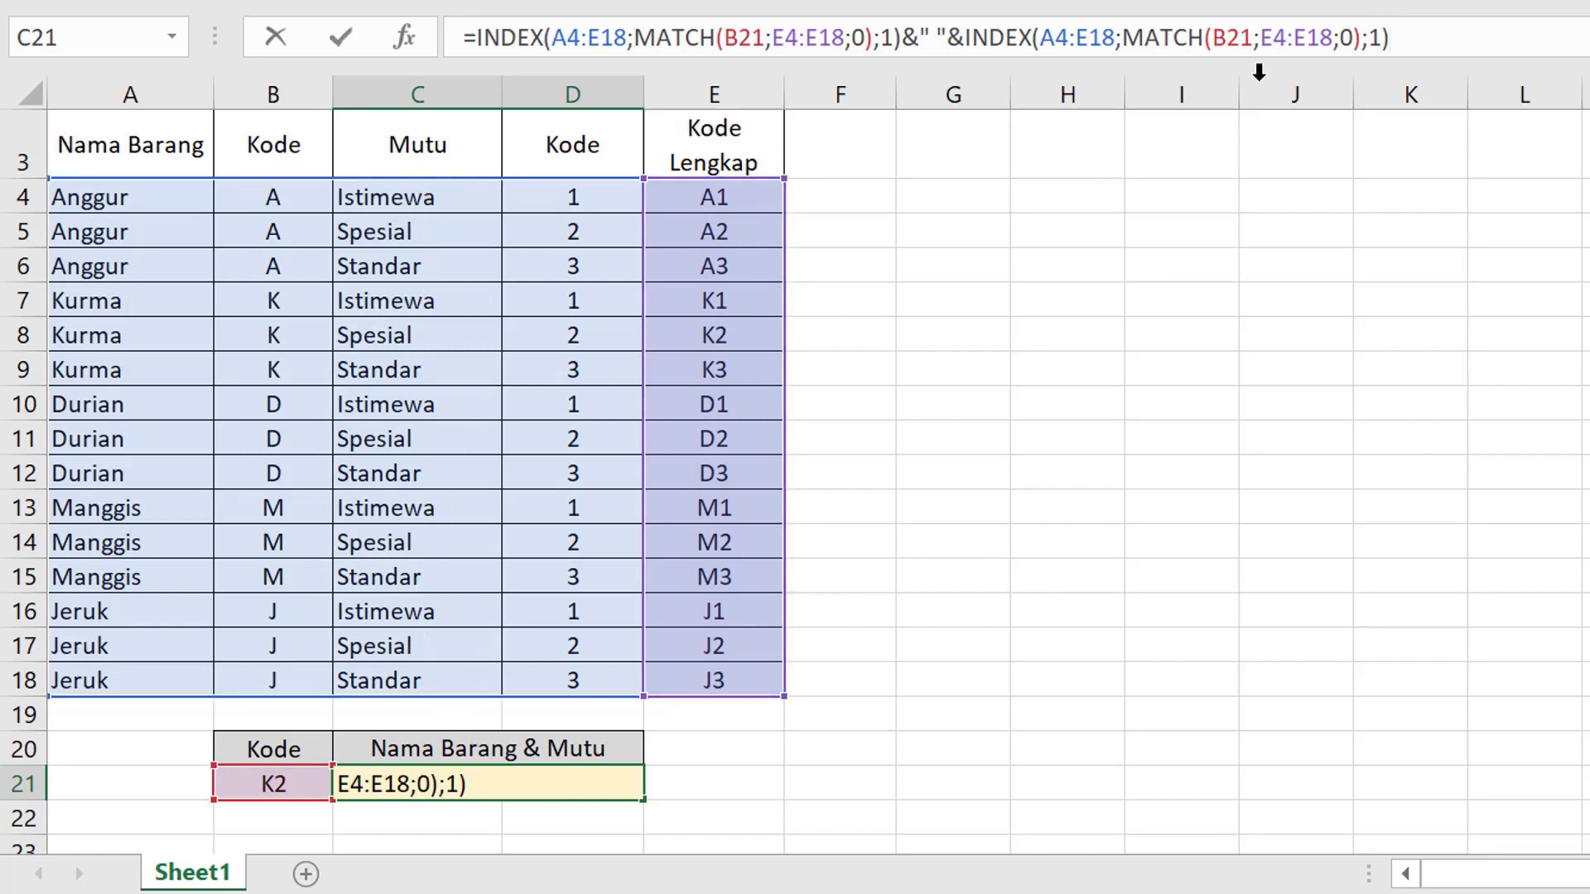
Set the column number of the second INDEX in C21's formula to 3 and commit the formula
left_click(1380, 37)
key("BackSpace")
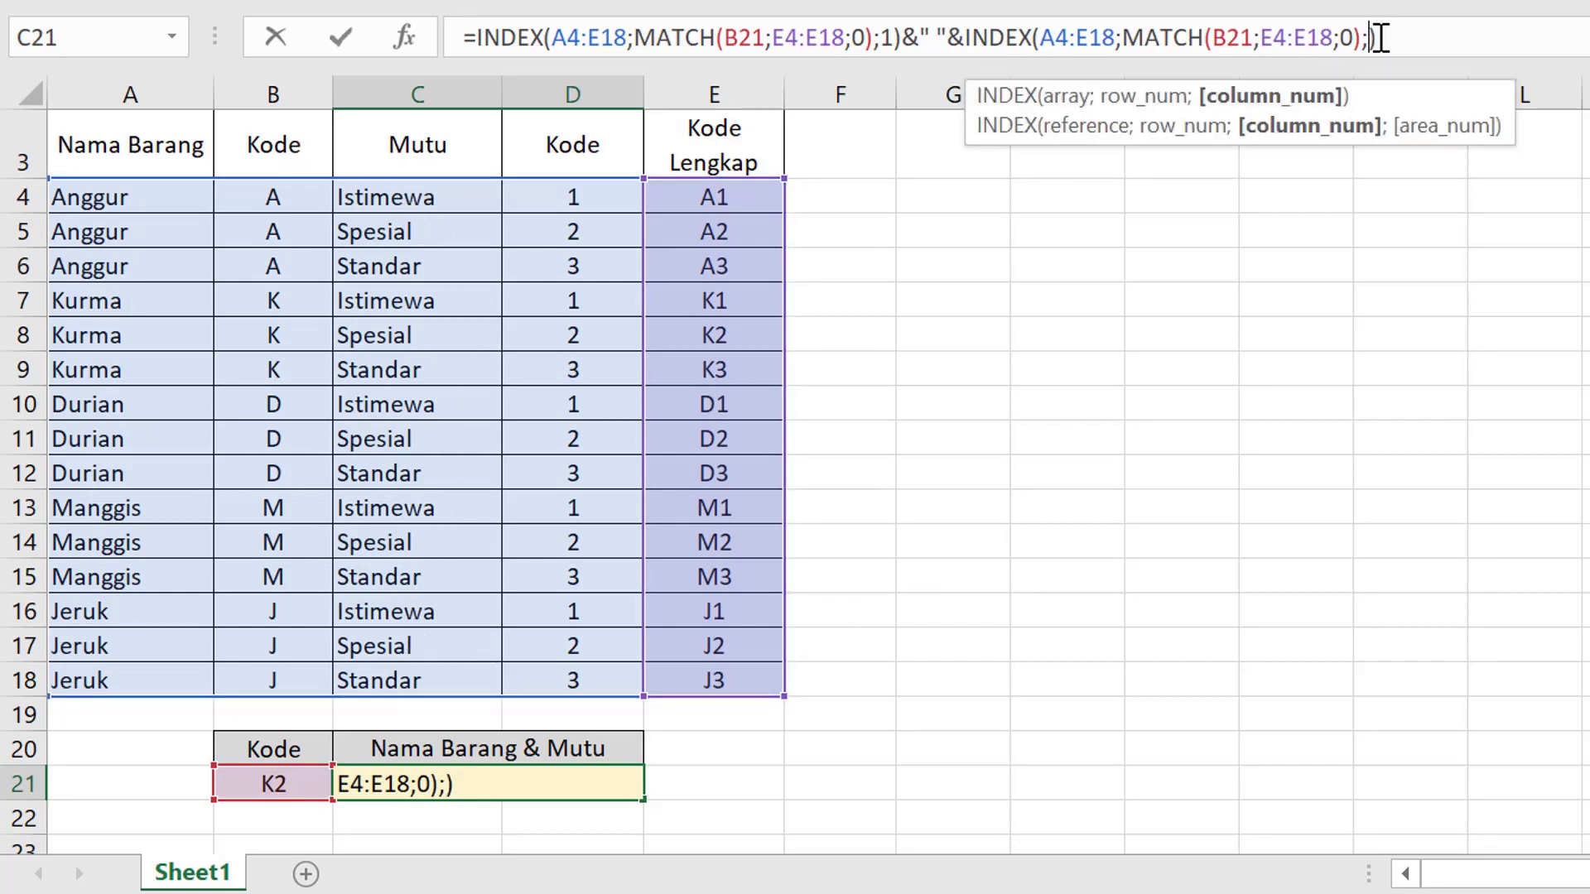
type("3")
key("Return")
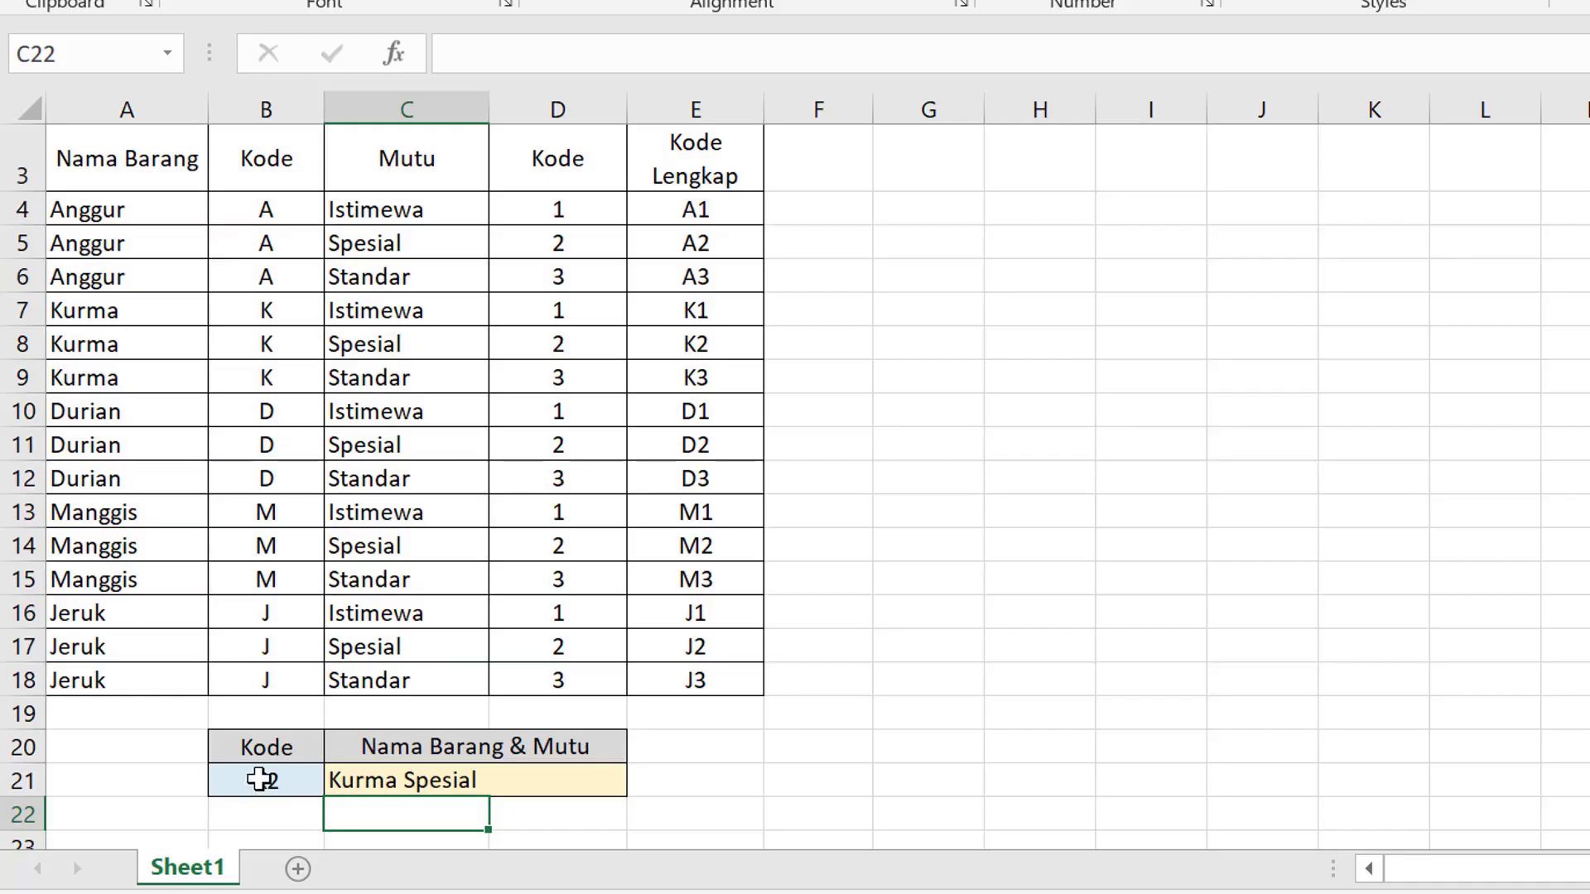
Test the lookup by entering code D2 and then M3 in B21, and select C21 to review its formula
left_click(261, 779)
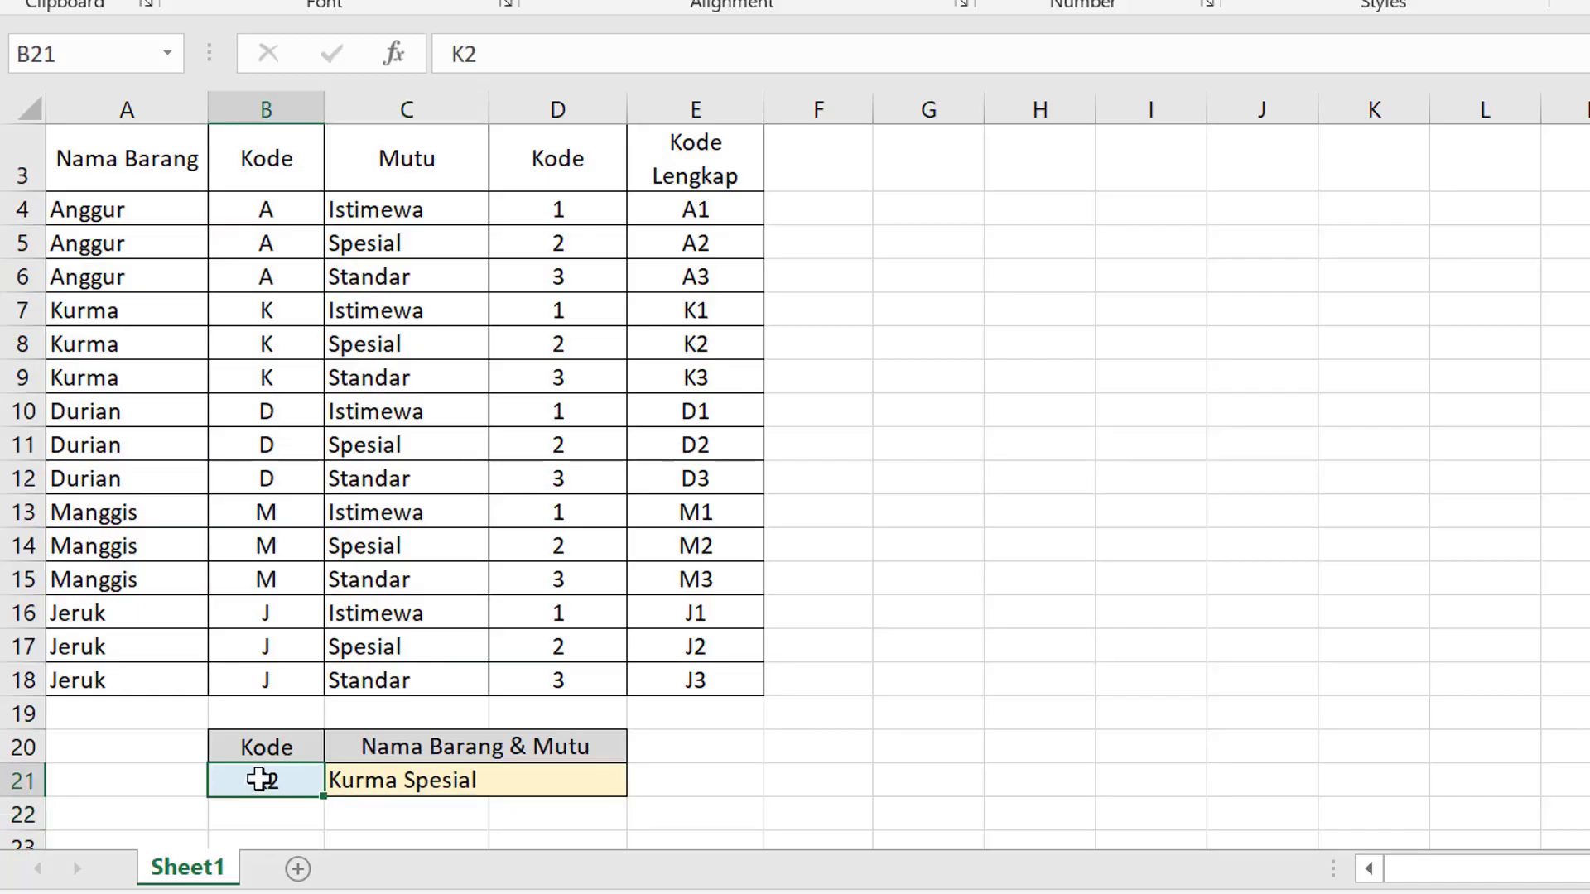
type("D")
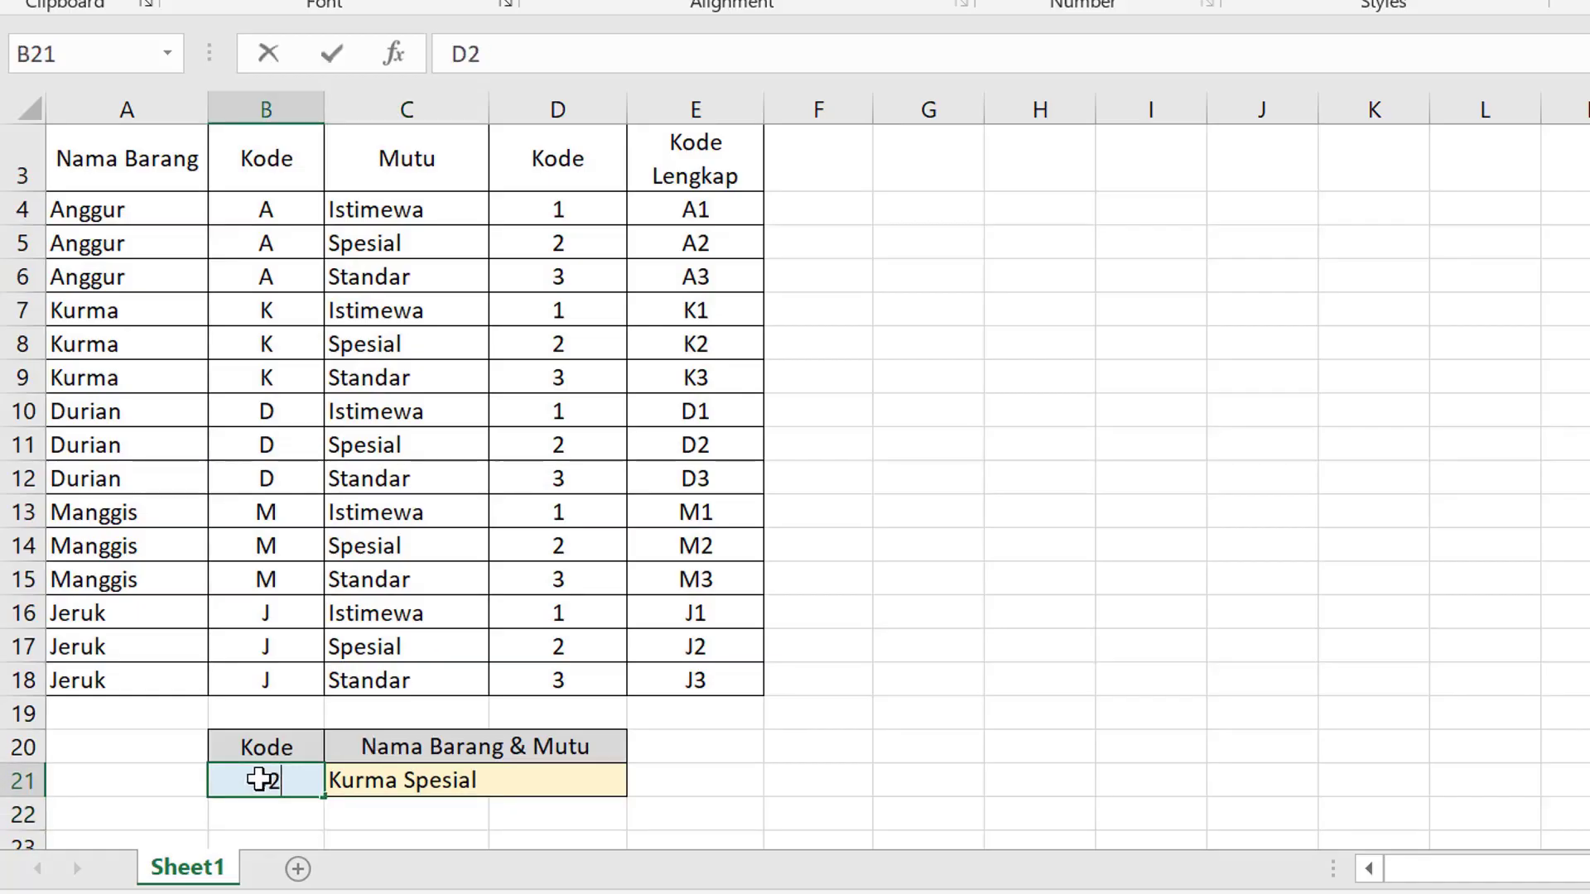
key("Return")
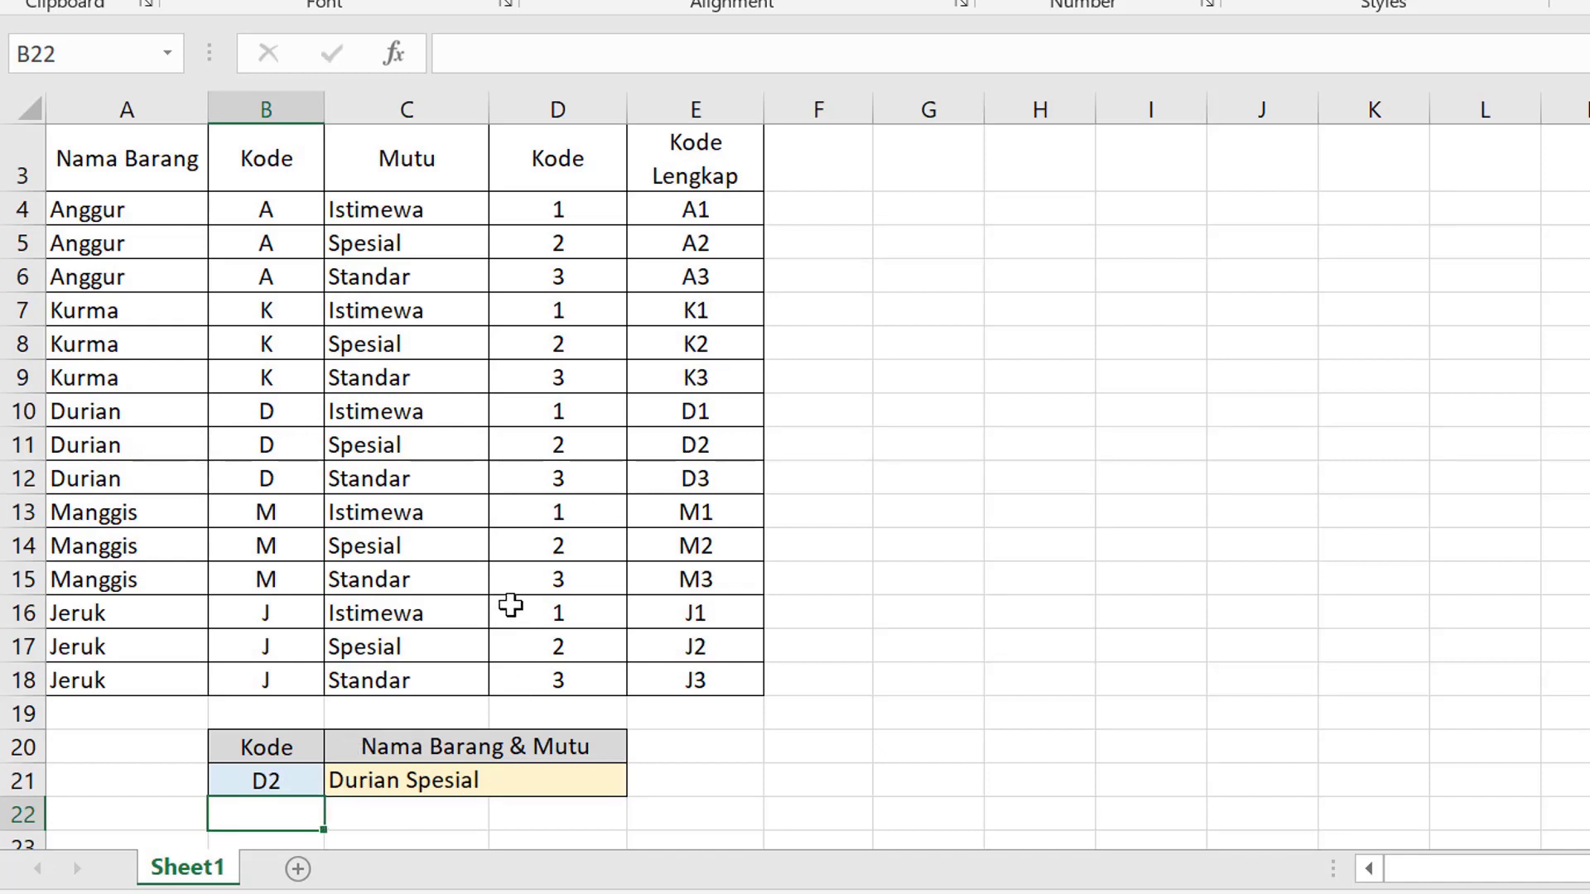
left_click(271, 772)
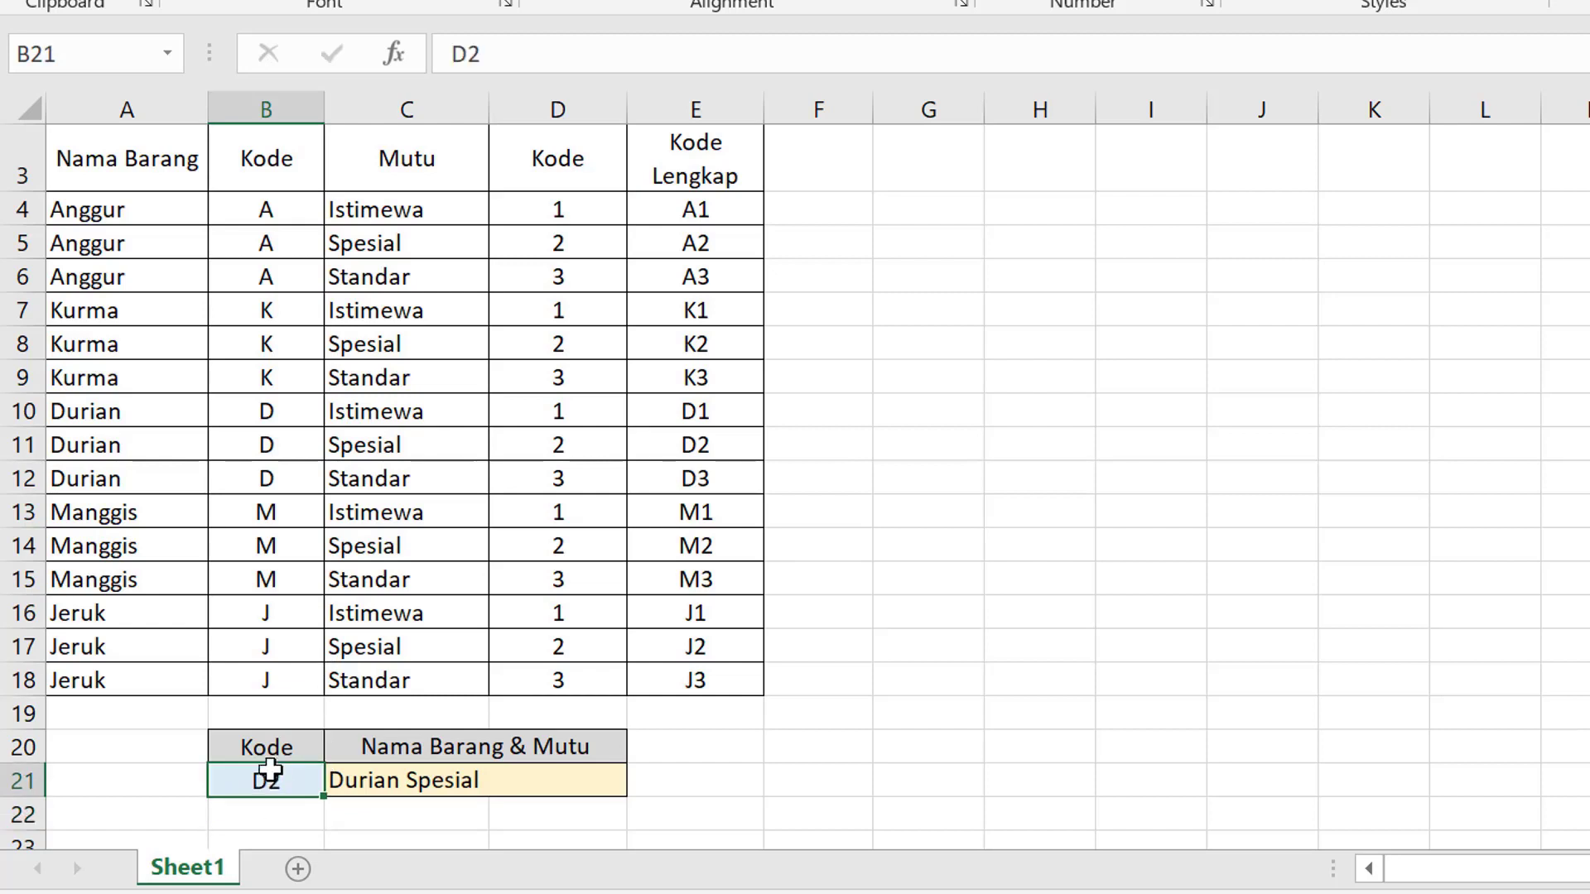
type("M3")
key("Return")
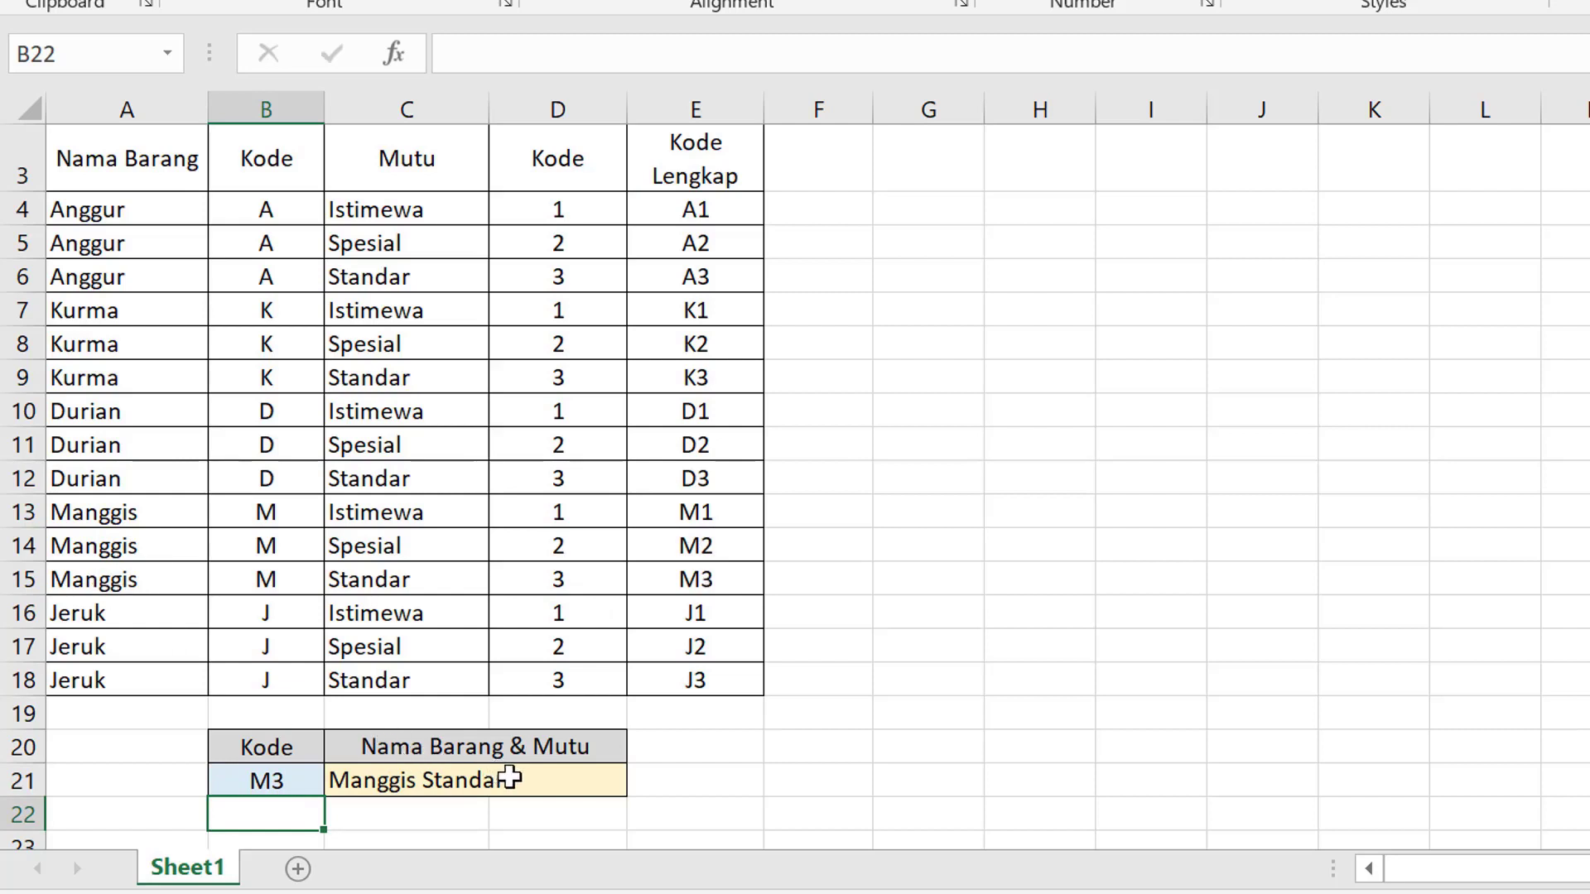
left_click(510, 778)
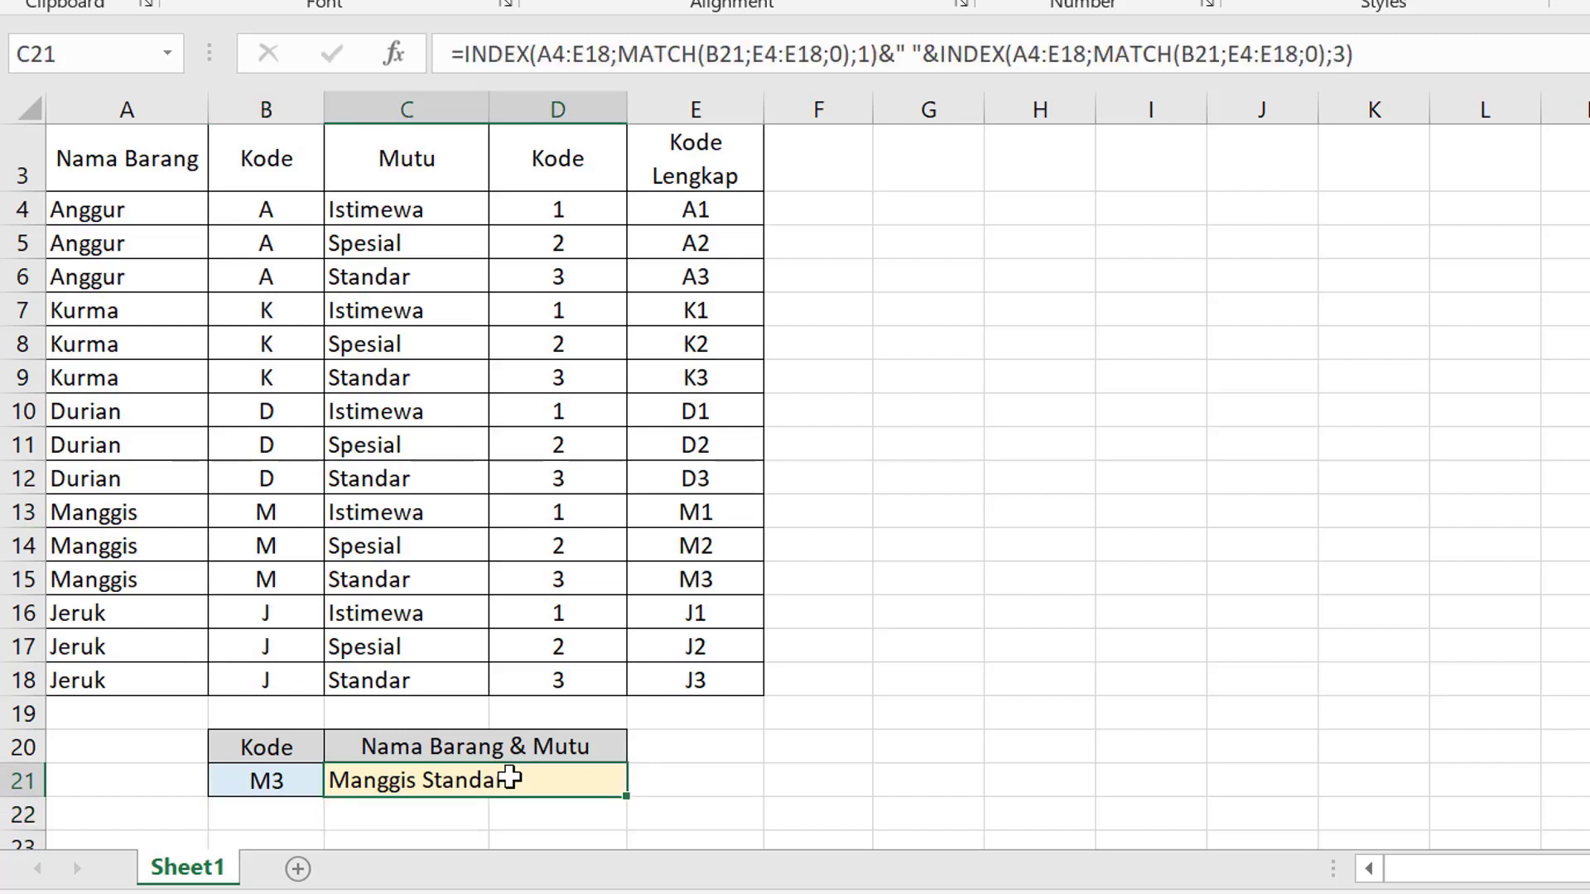